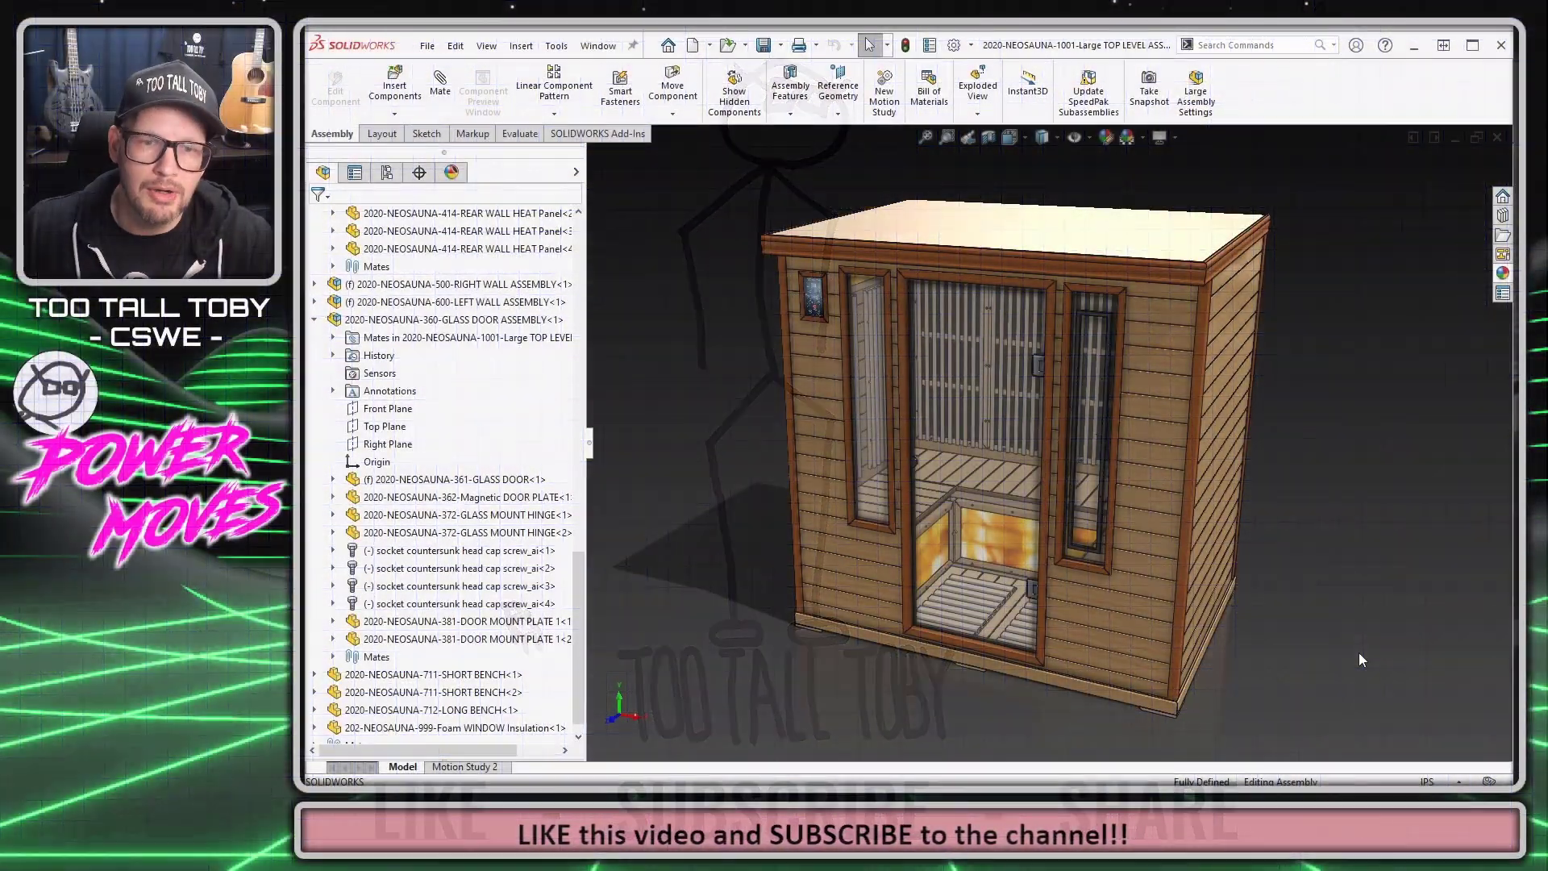
# Zoom into the right-hand window and right-click the Foam WINDOW Insulation component.
pyautogui.scroll(-3, 1121, 287)
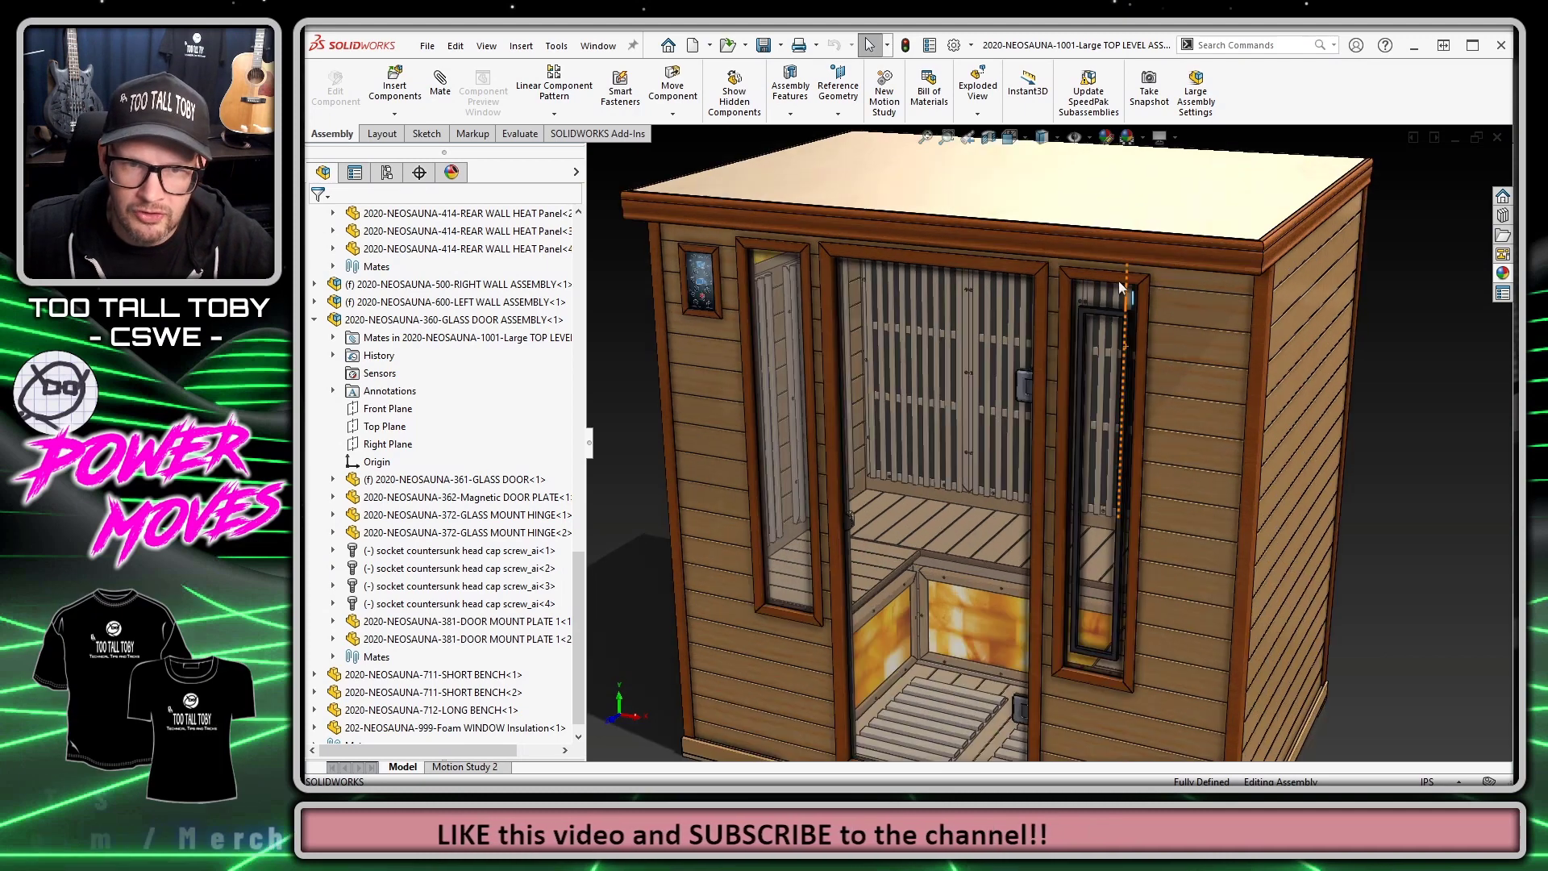
pyautogui.scroll(-5, 1117, 285)
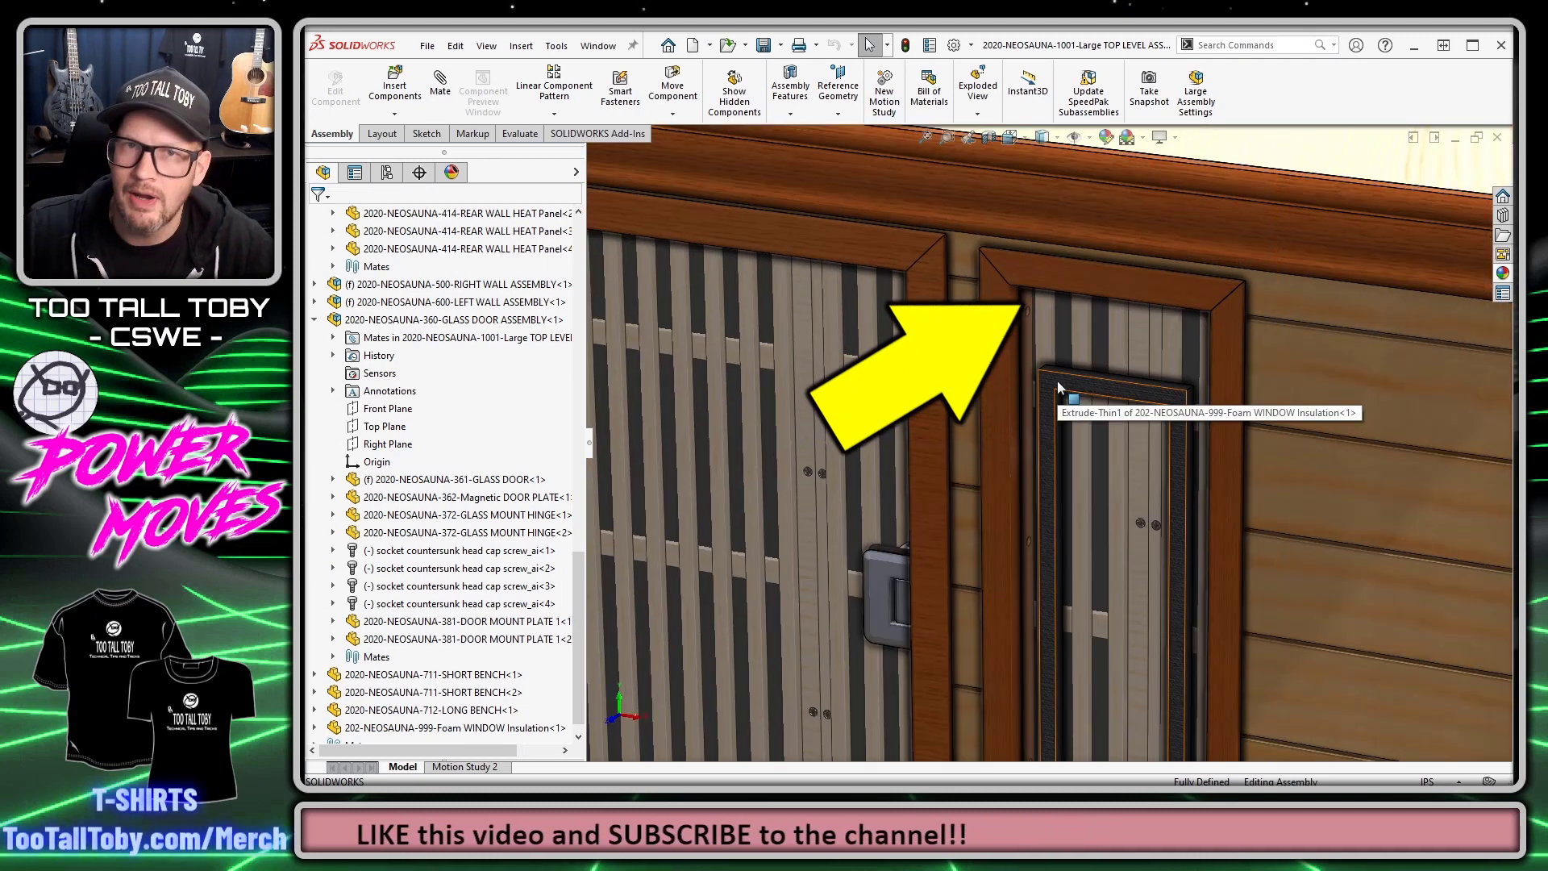
pyautogui.click(1059, 388)
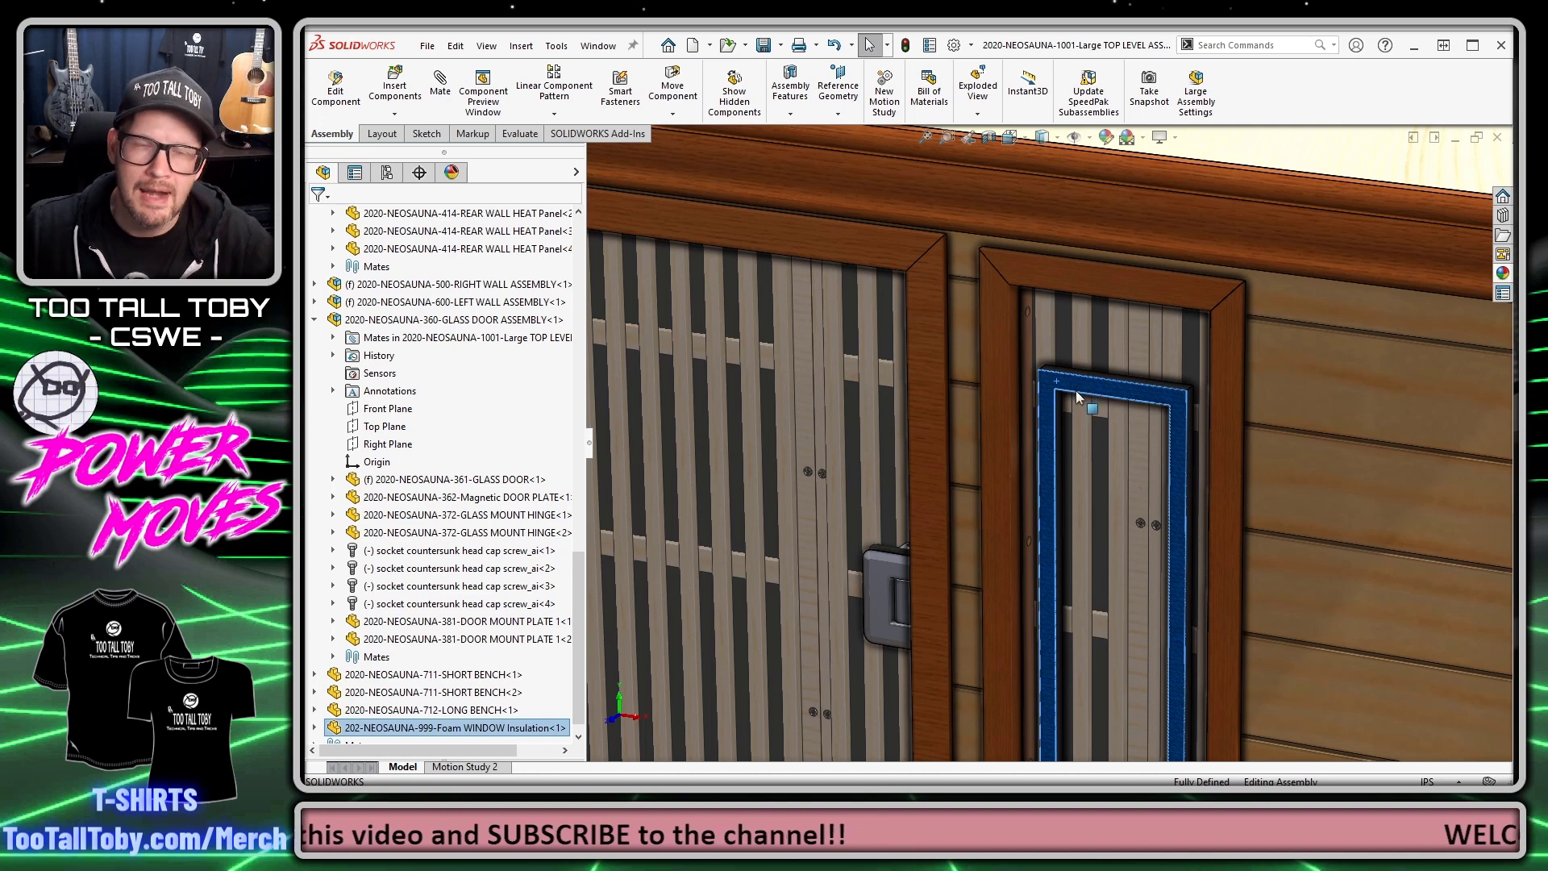
pyautogui.click(1023, 369)
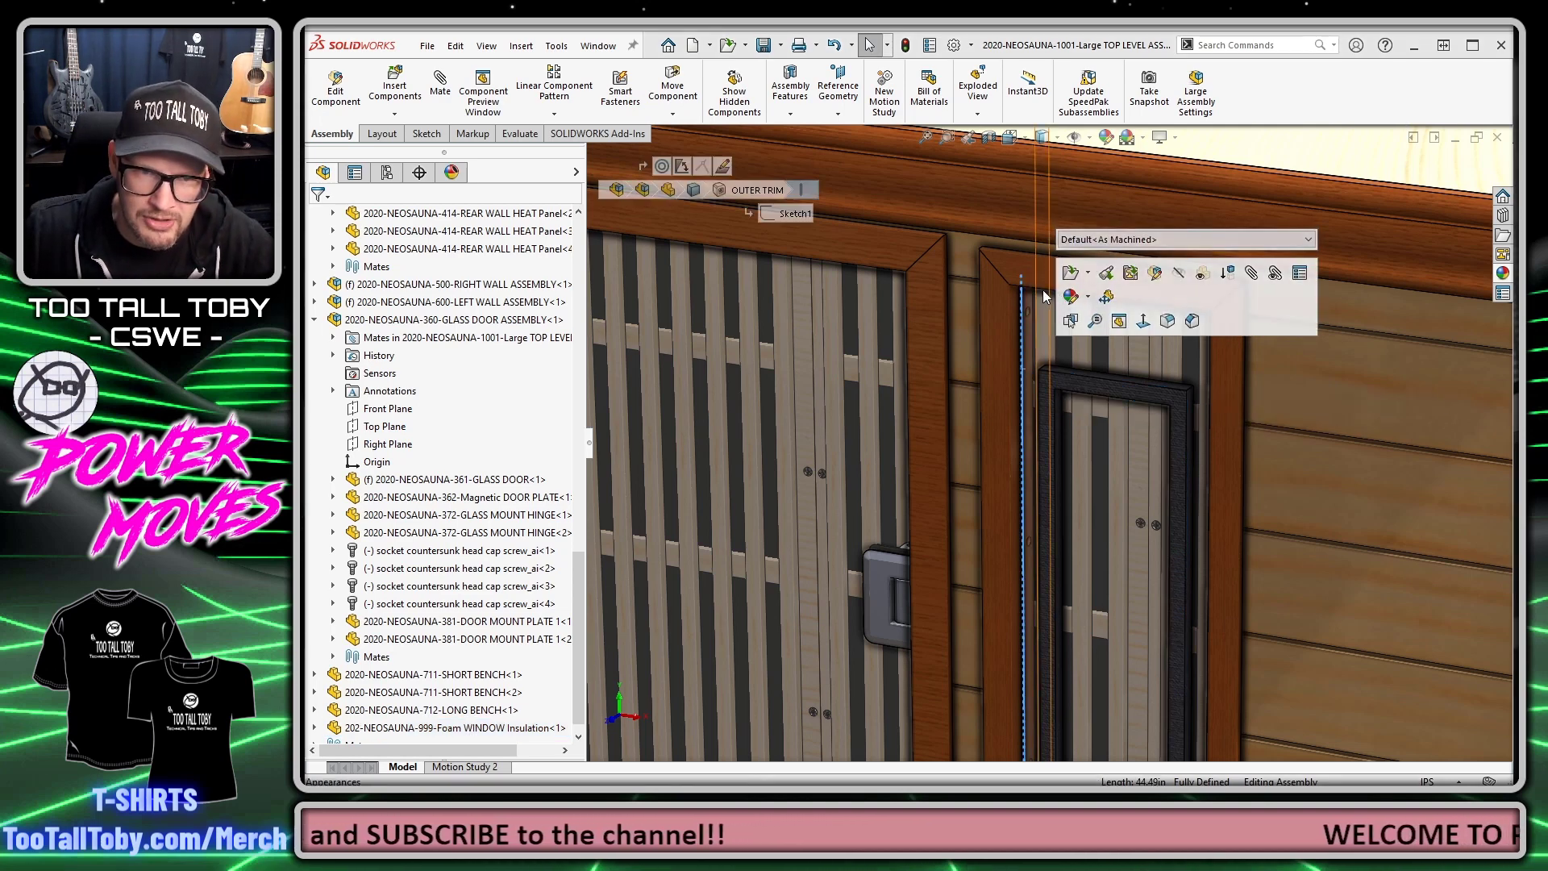
pyautogui.click(1093, 378)
pyautogui.rightClick(1088, 380)
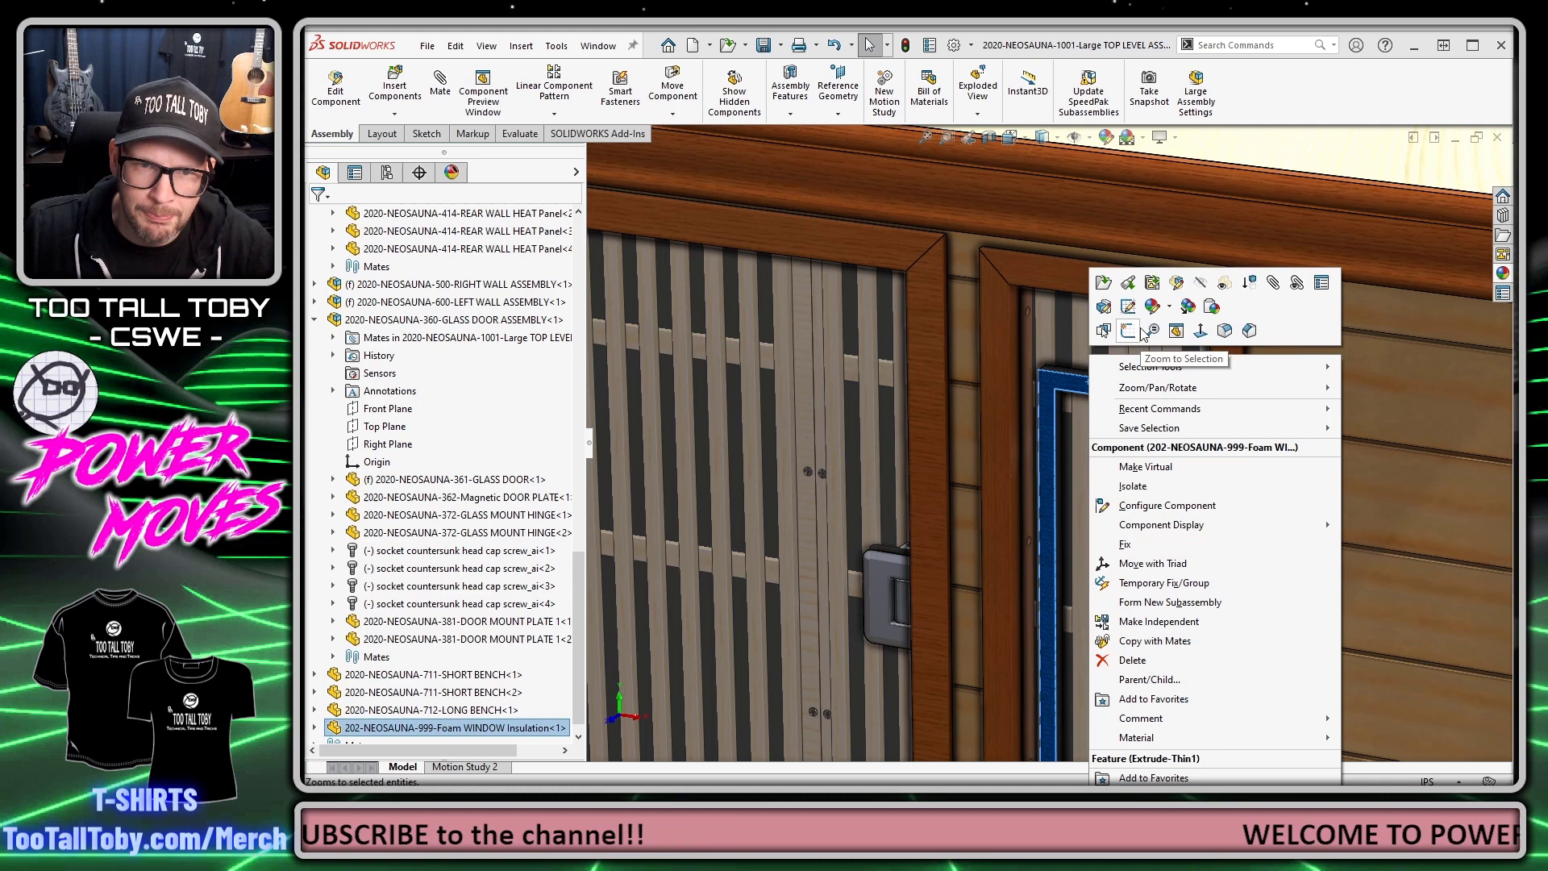
# Edit the Foam WINDOW Insulation part in context and orbit to a frontal view of the sauna.
pyautogui.click(1177, 280)
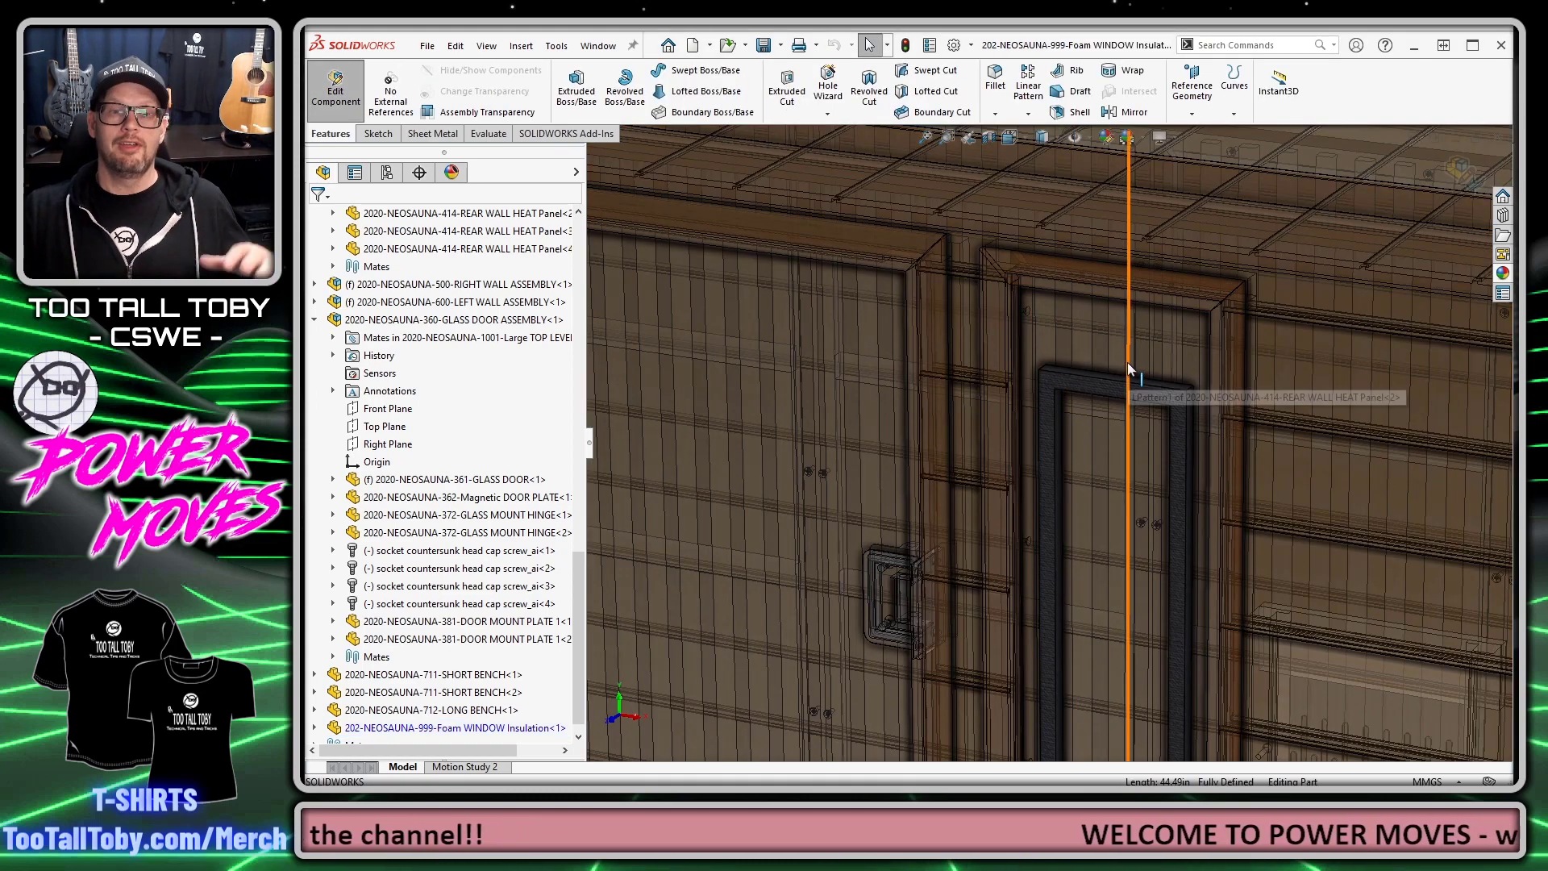
pyautogui.scroll(10, 1085, 603)
pyautogui.moveTo(1085, 605); pyautogui.dragTo(829, 675, button='middle')
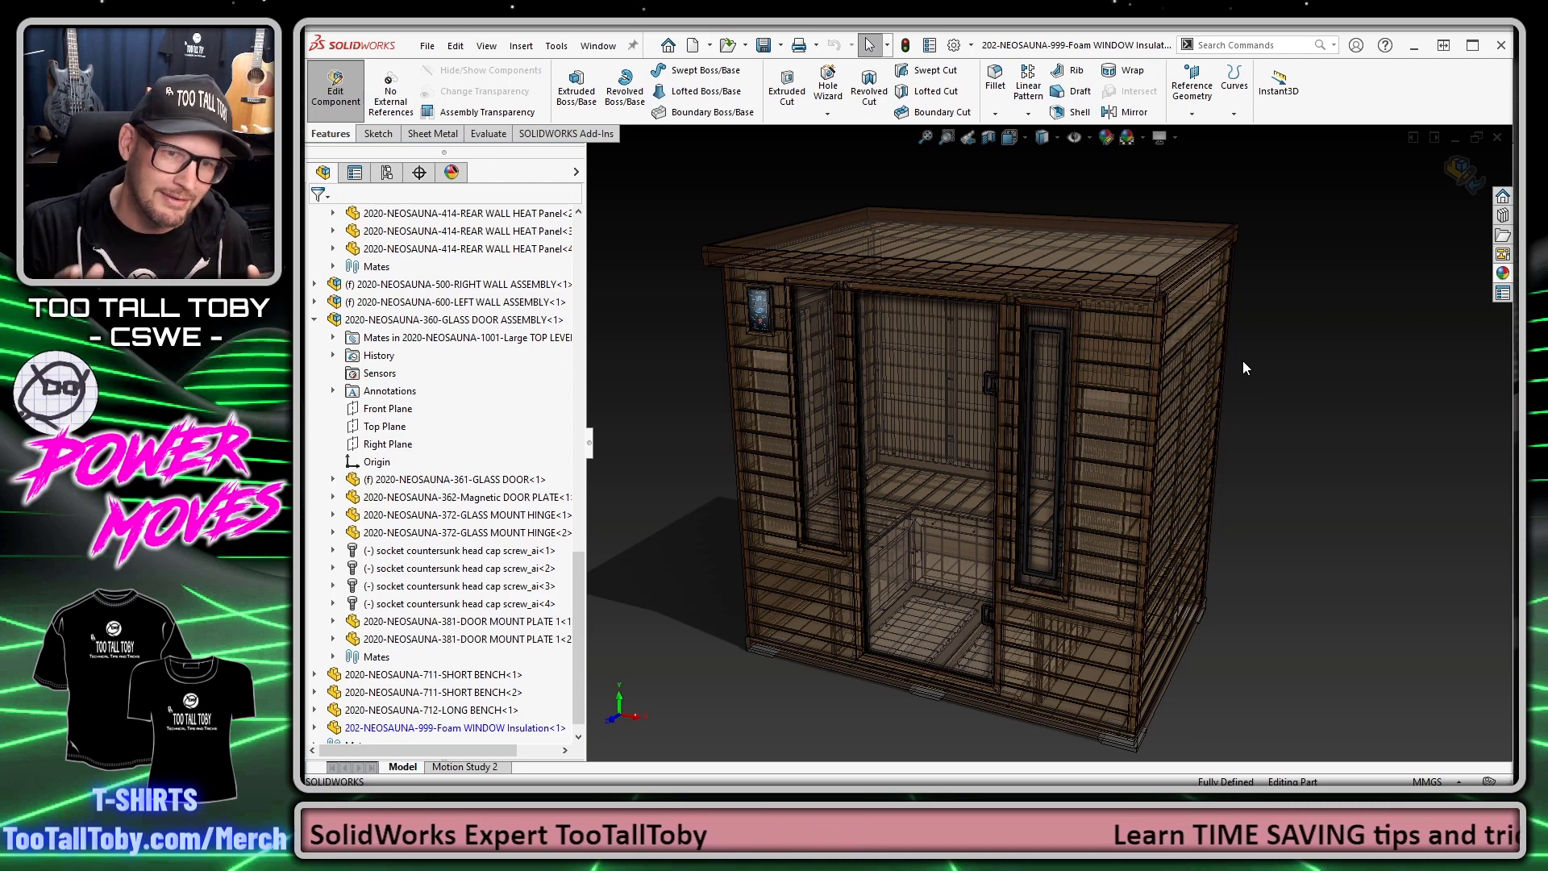
# Exit in-context part editing and open the Colors page of System Options.
pyautogui.click(1460, 172)
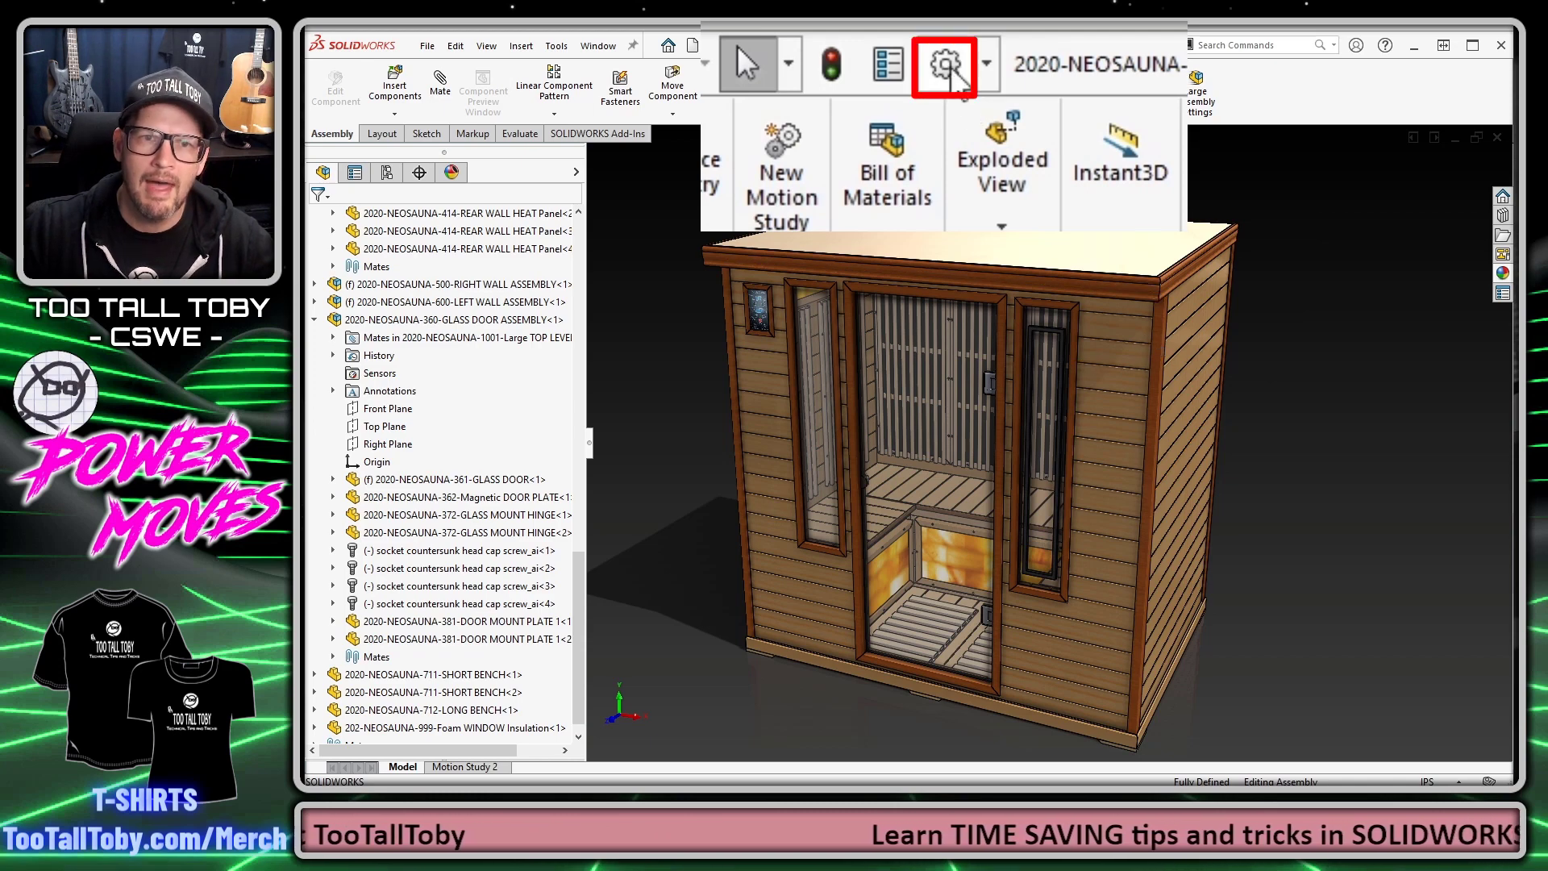
pyautogui.click(864, 46)
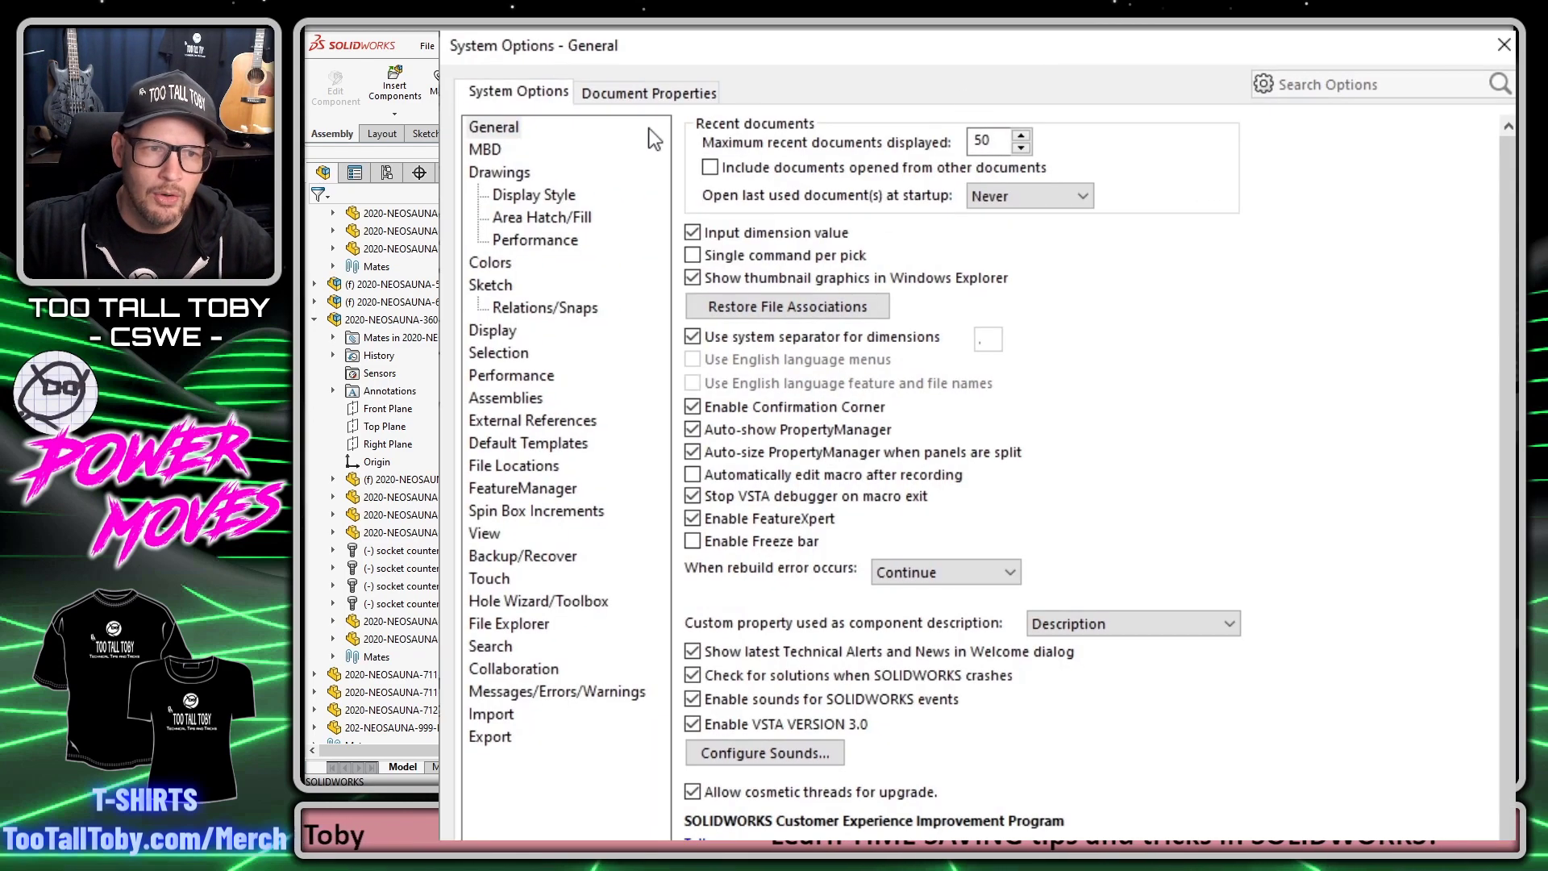
pyautogui.click(494, 264)
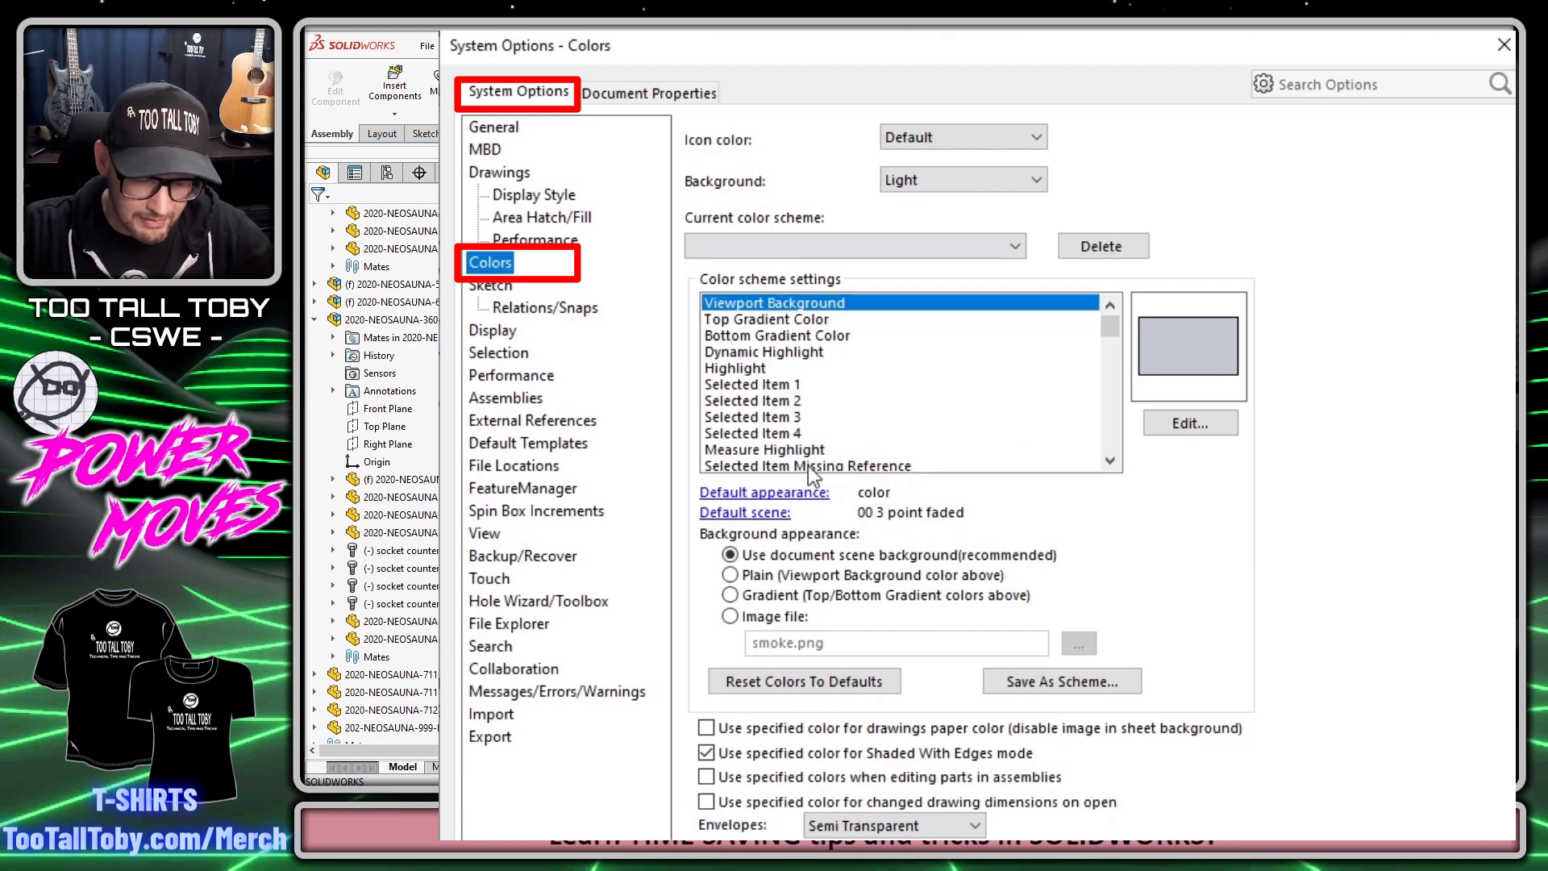
pyautogui.press('alt')
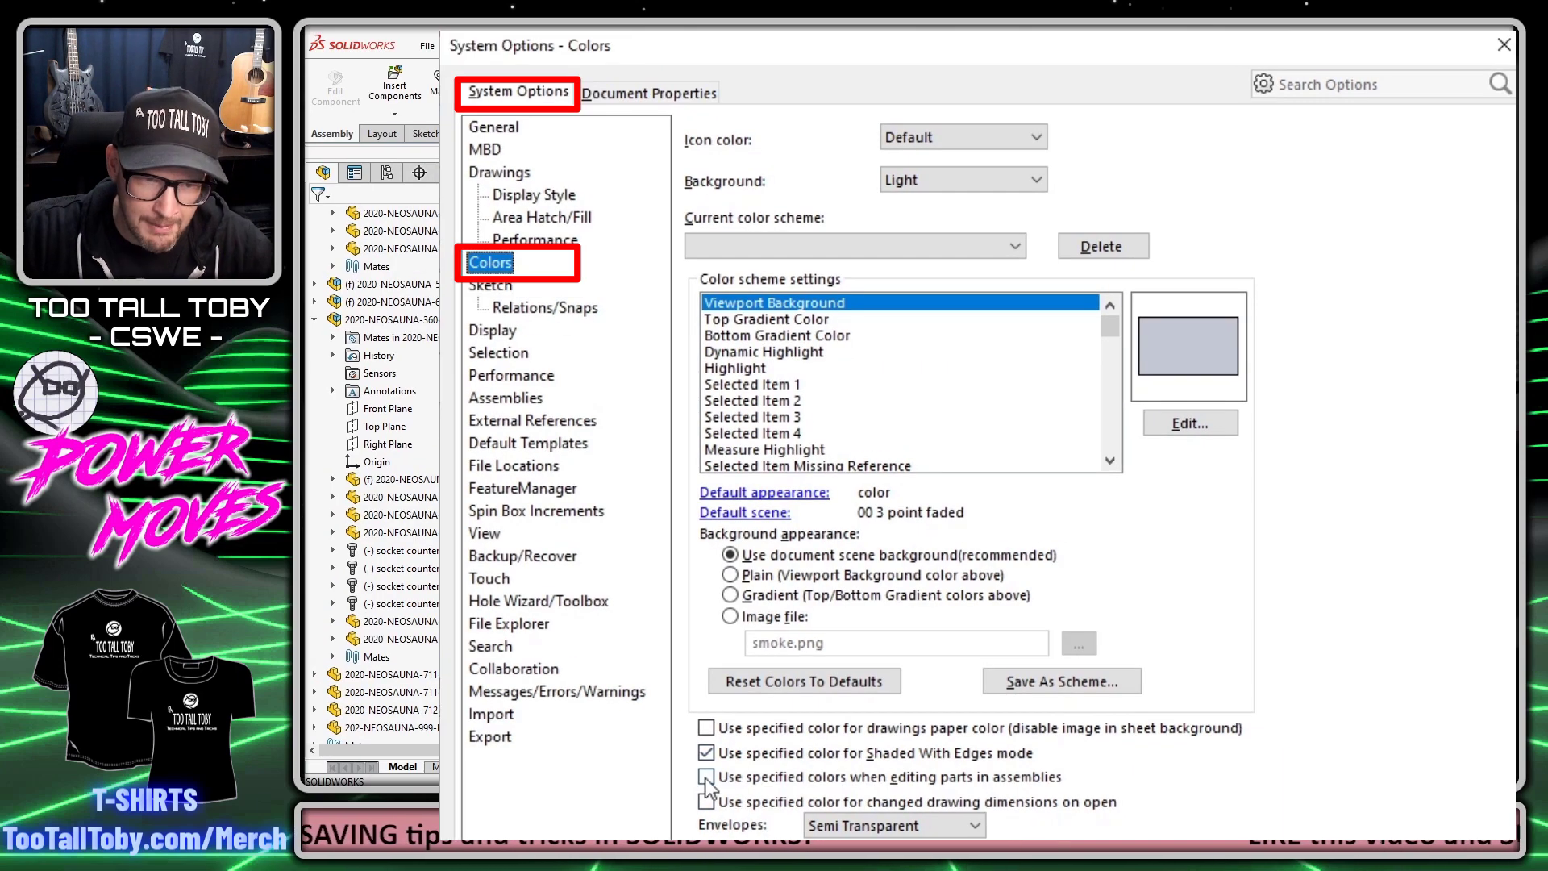
# Enable specified colours when editing parts in assemblies and set Assembly, Edit Part to pink (255, 128, 128).
pyautogui.moveTo(1110, 326); pyautogui.dragTo(1118, 382)
pyautogui.click(774, 385)
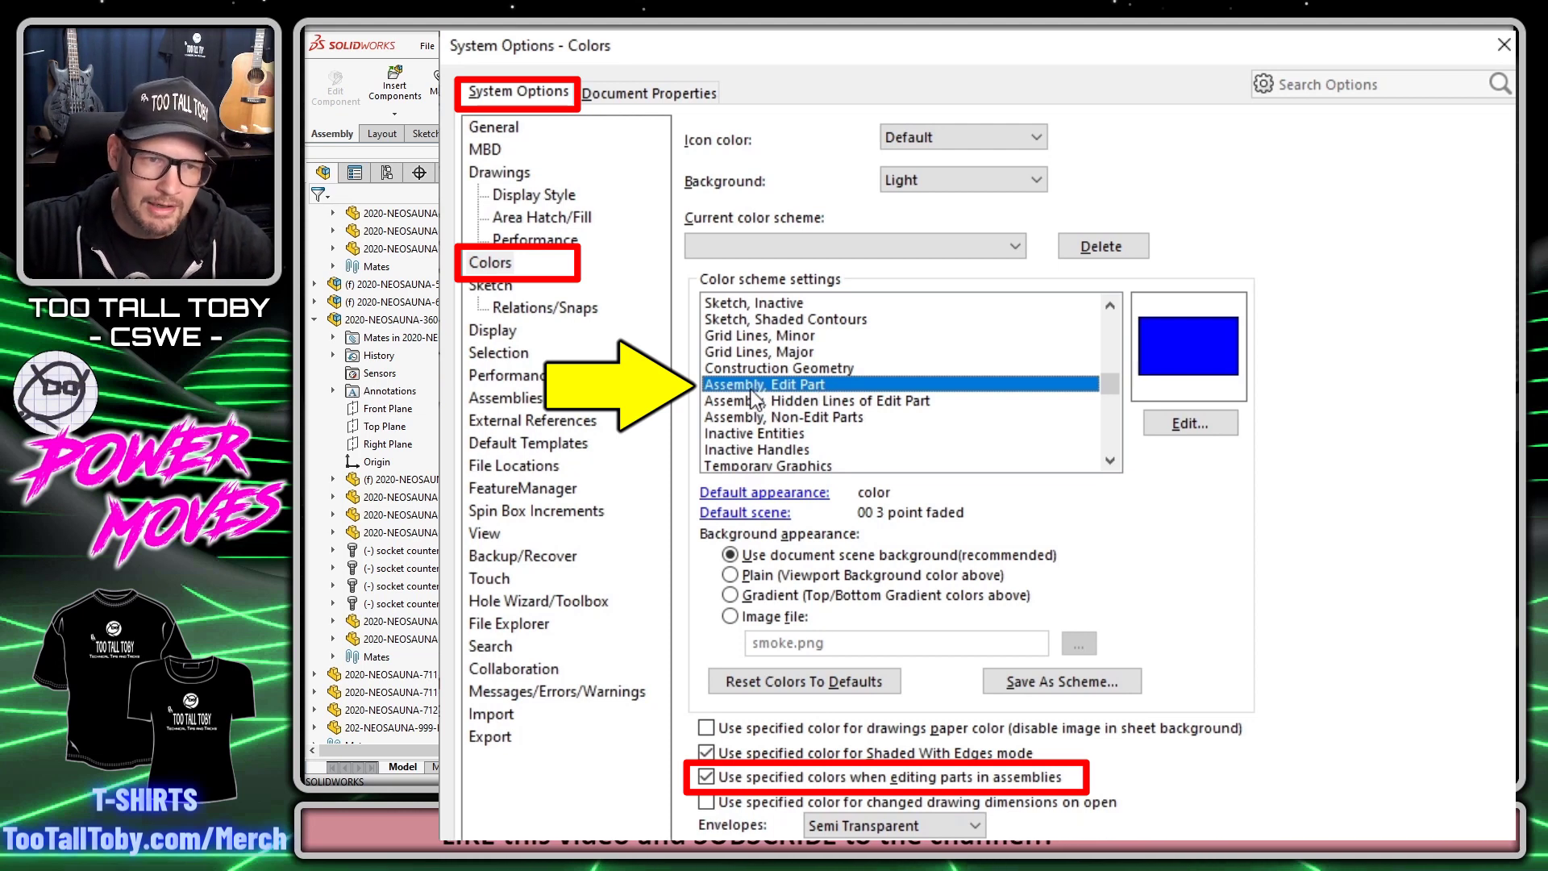
pyautogui.click(1196, 424)
pyautogui.click(726, 379)
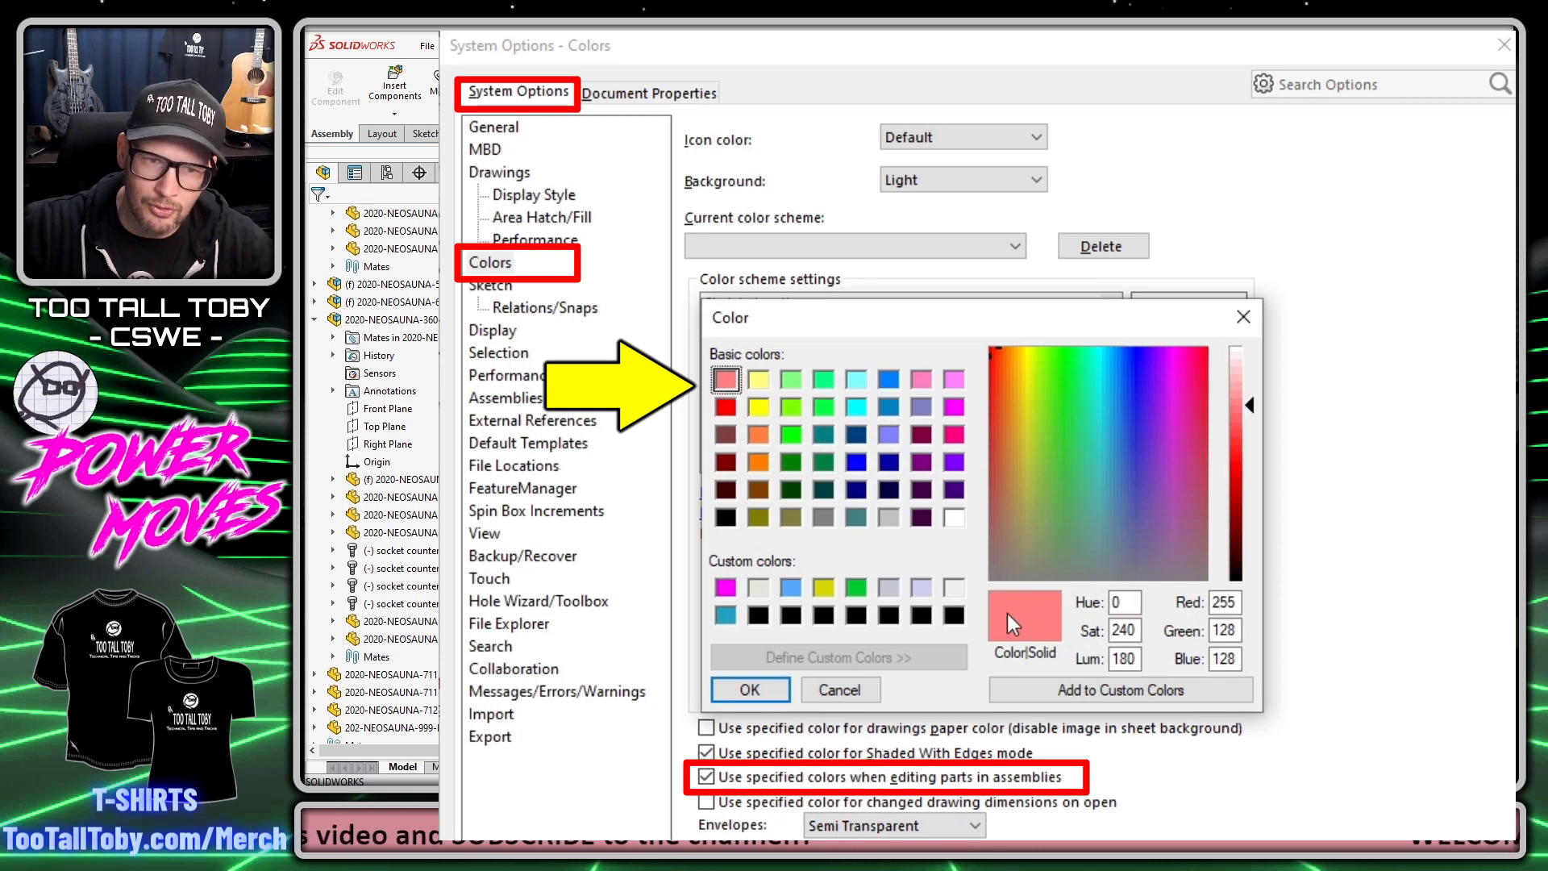
pyautogui.click(747, 690)
pyautogui.click(810, 417)
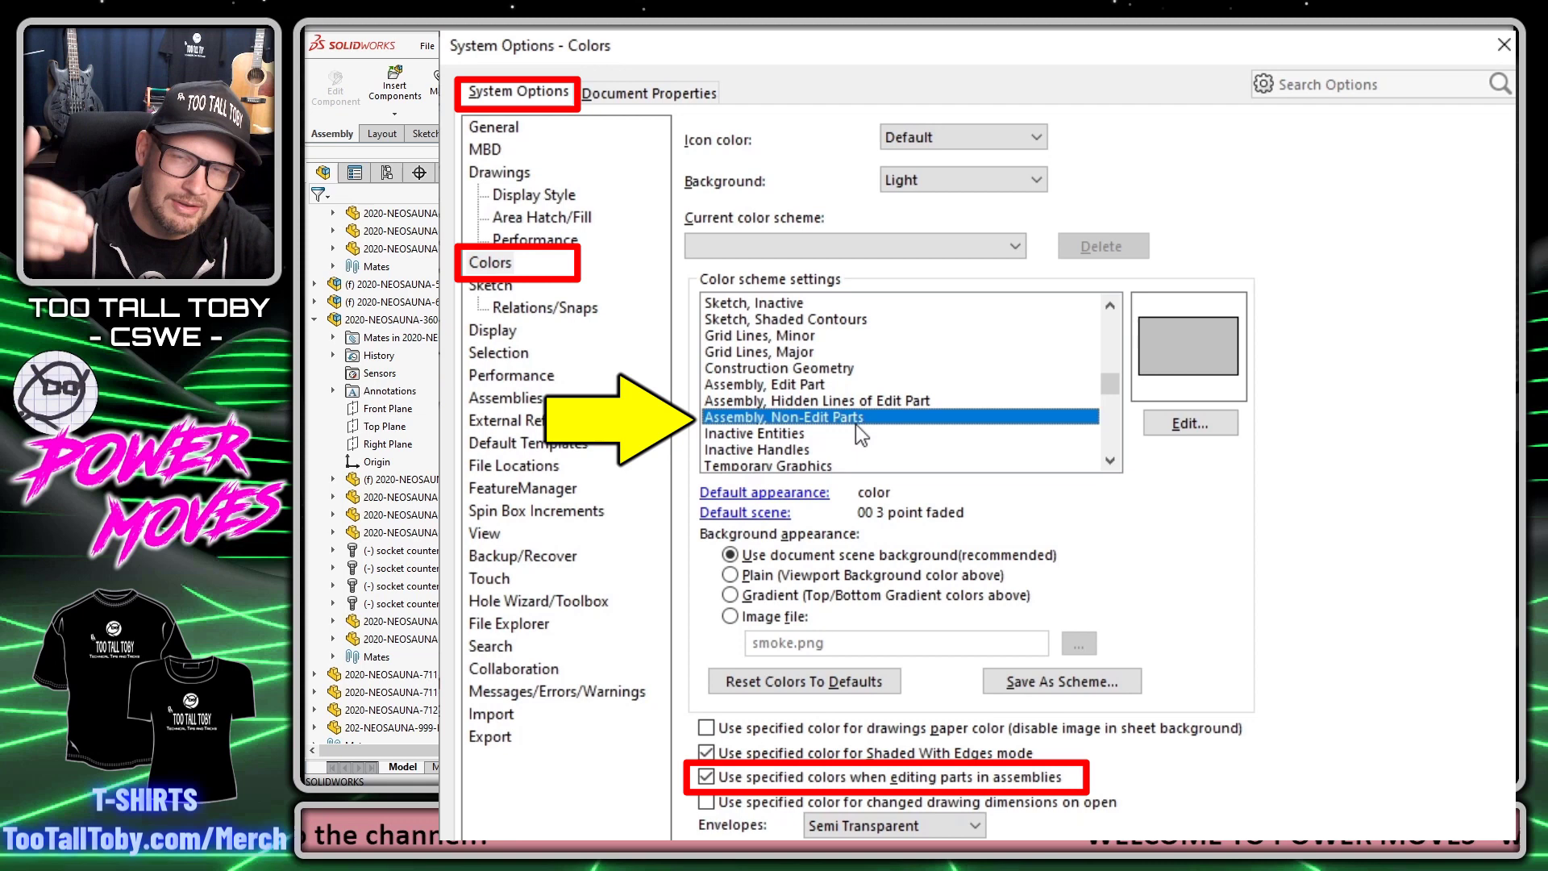
# Set the Assembly, Non-Edit Parts colour to light yellow (255, 255, 128).
pyautogui.click(1206, 428)
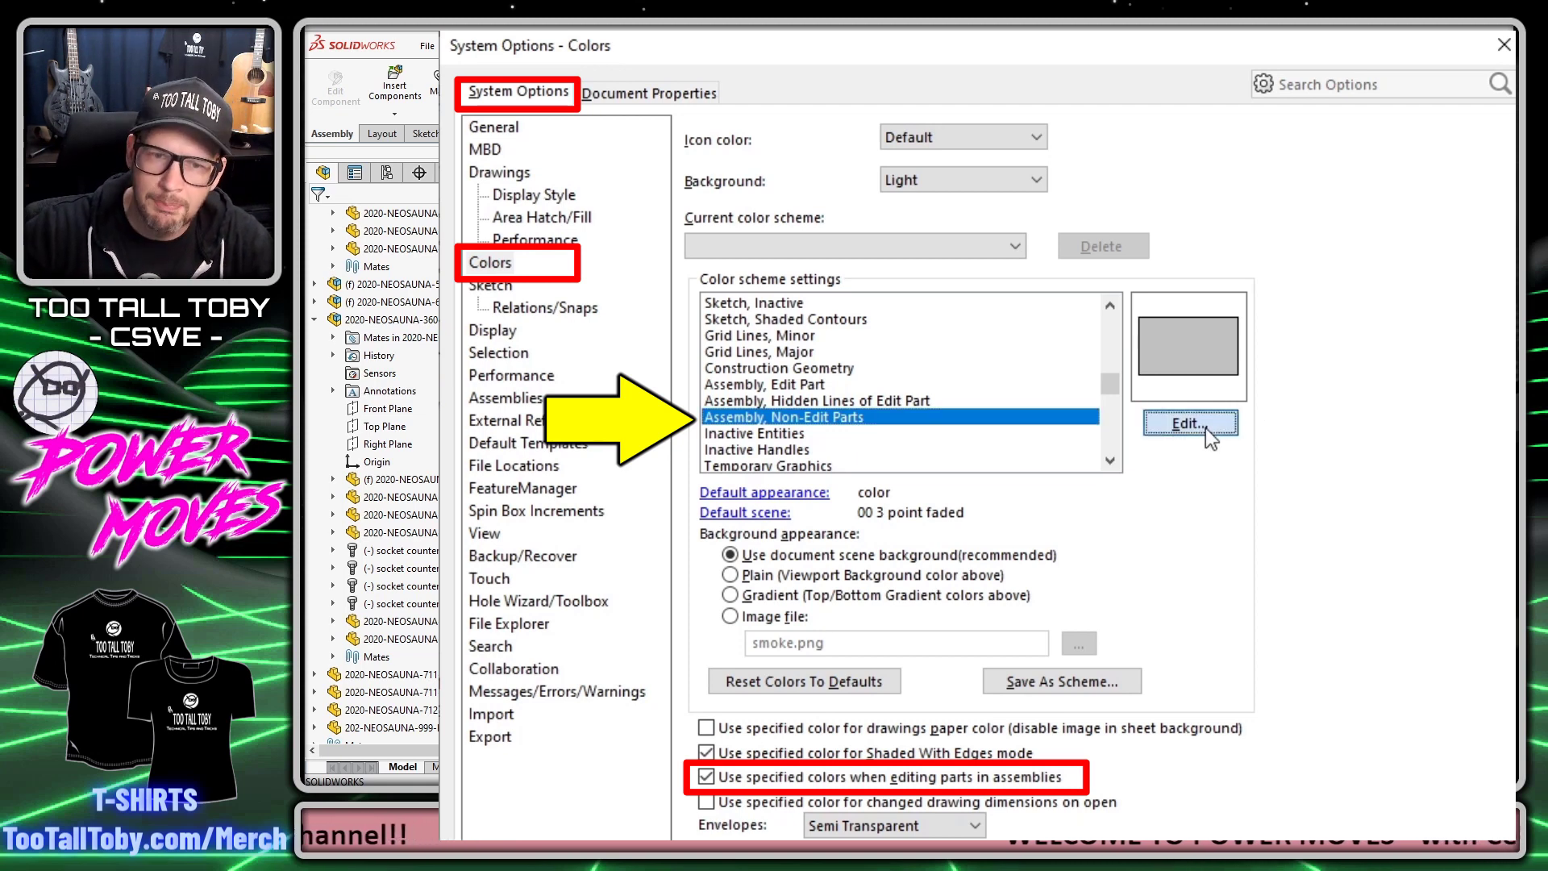
pyautogui.click(759, 379)
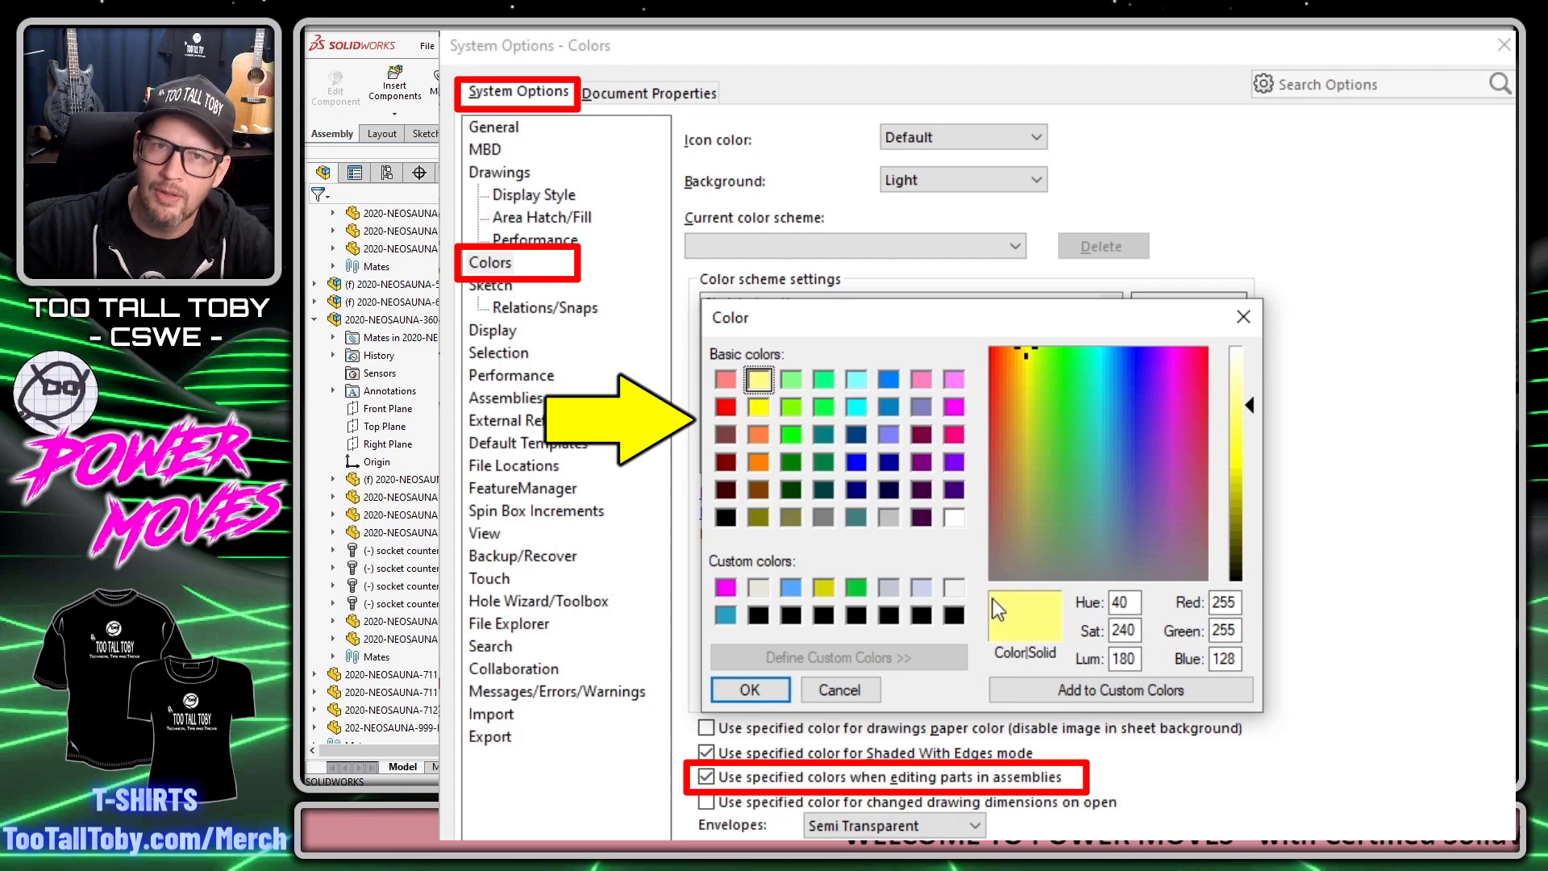
pyautogui.click(777, 693)
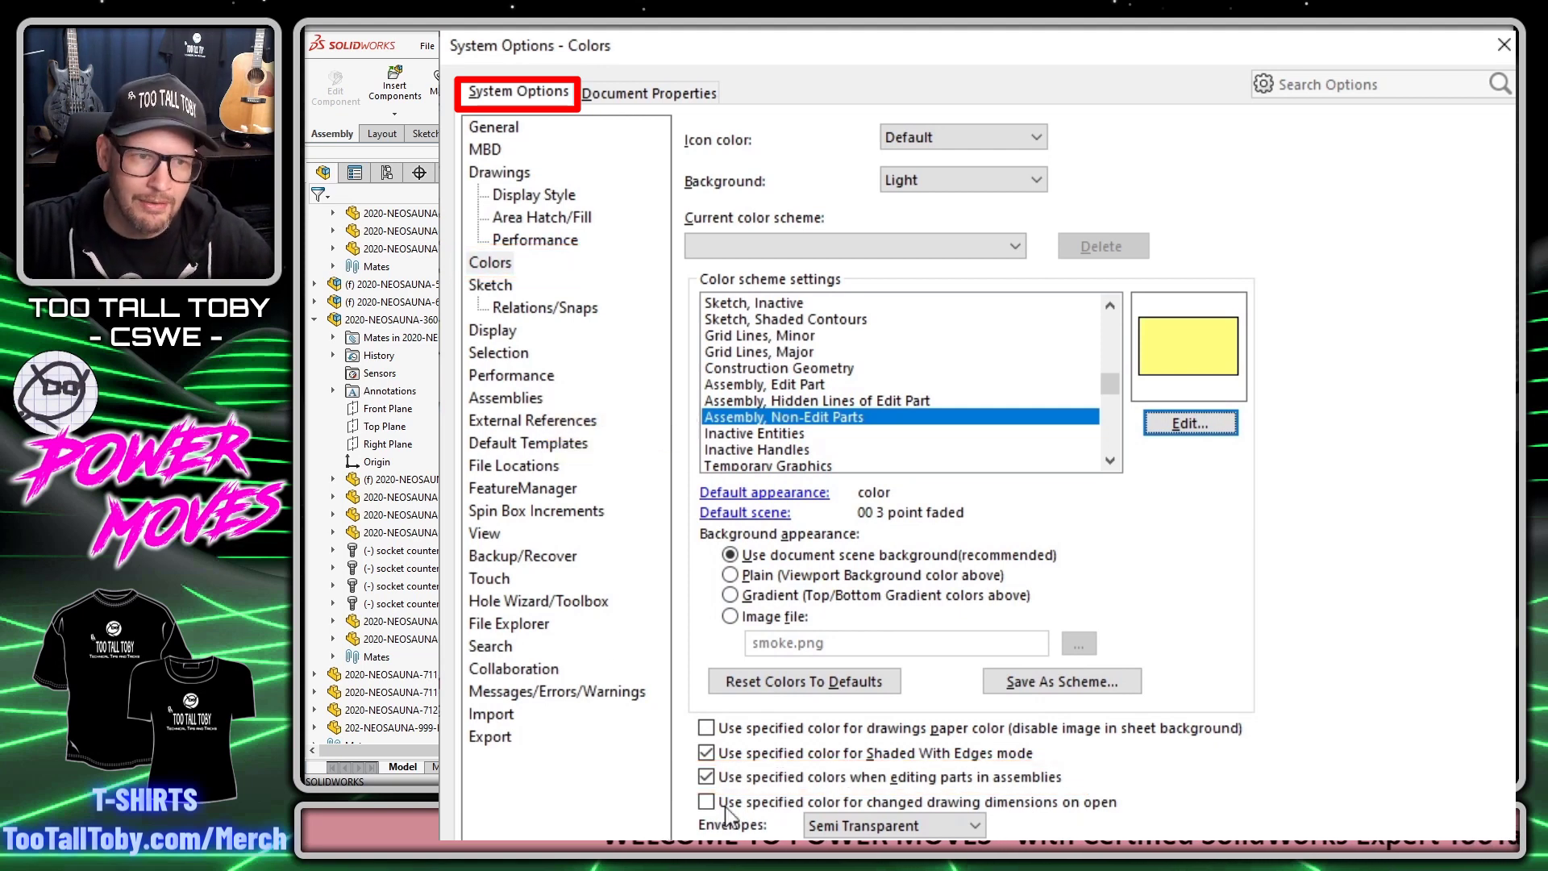
# On the Display page, set assembly transparency for in-context edit to Opaque assembly.
pyautogui.click(499, 266)
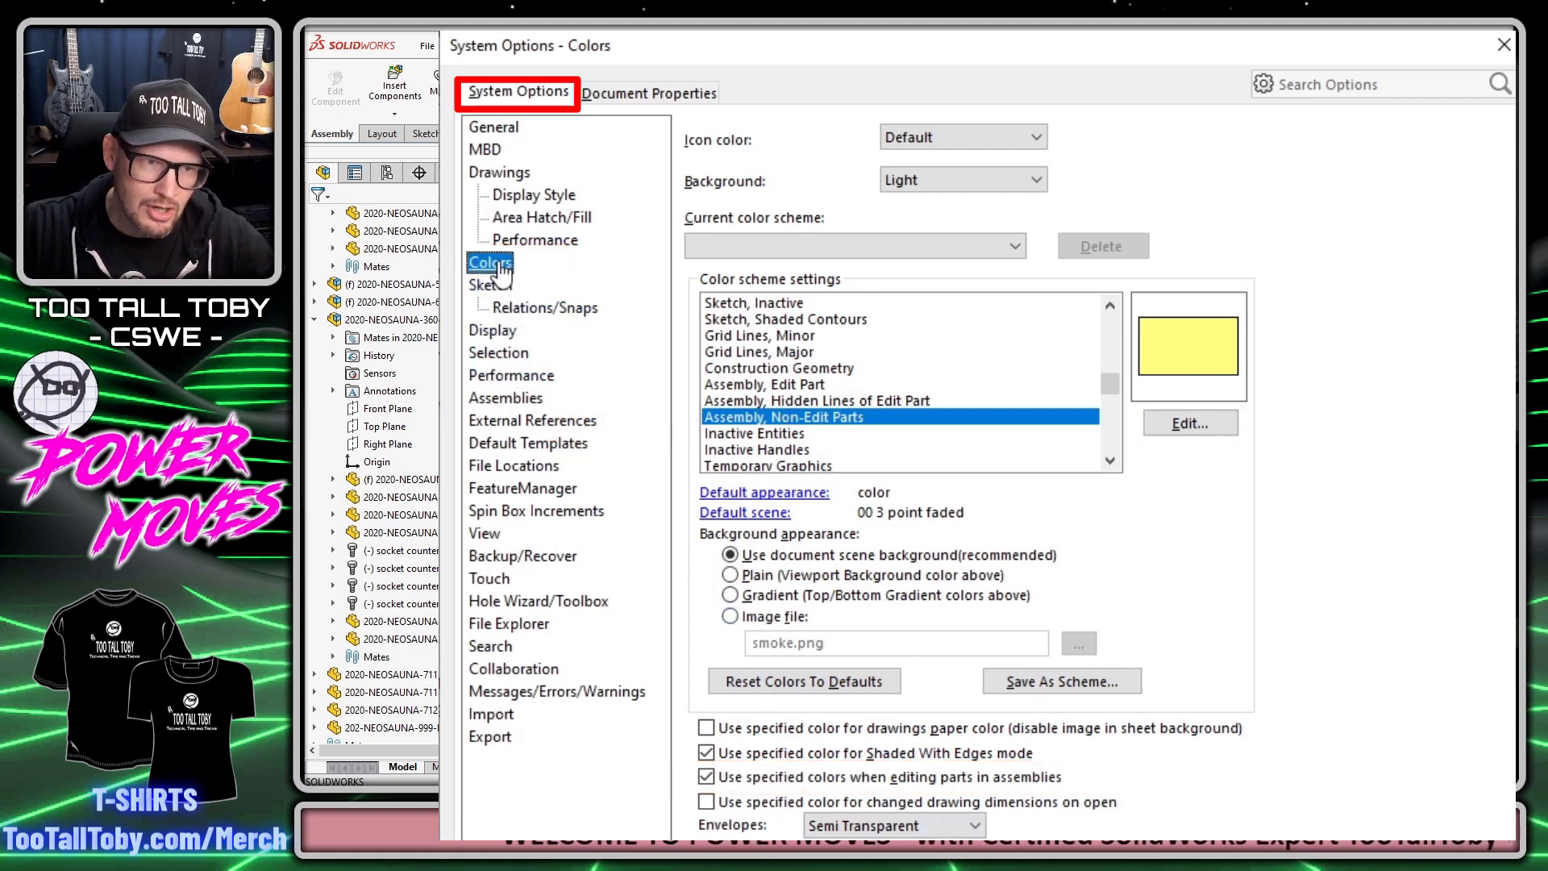
pyautogui.click(493, 332)
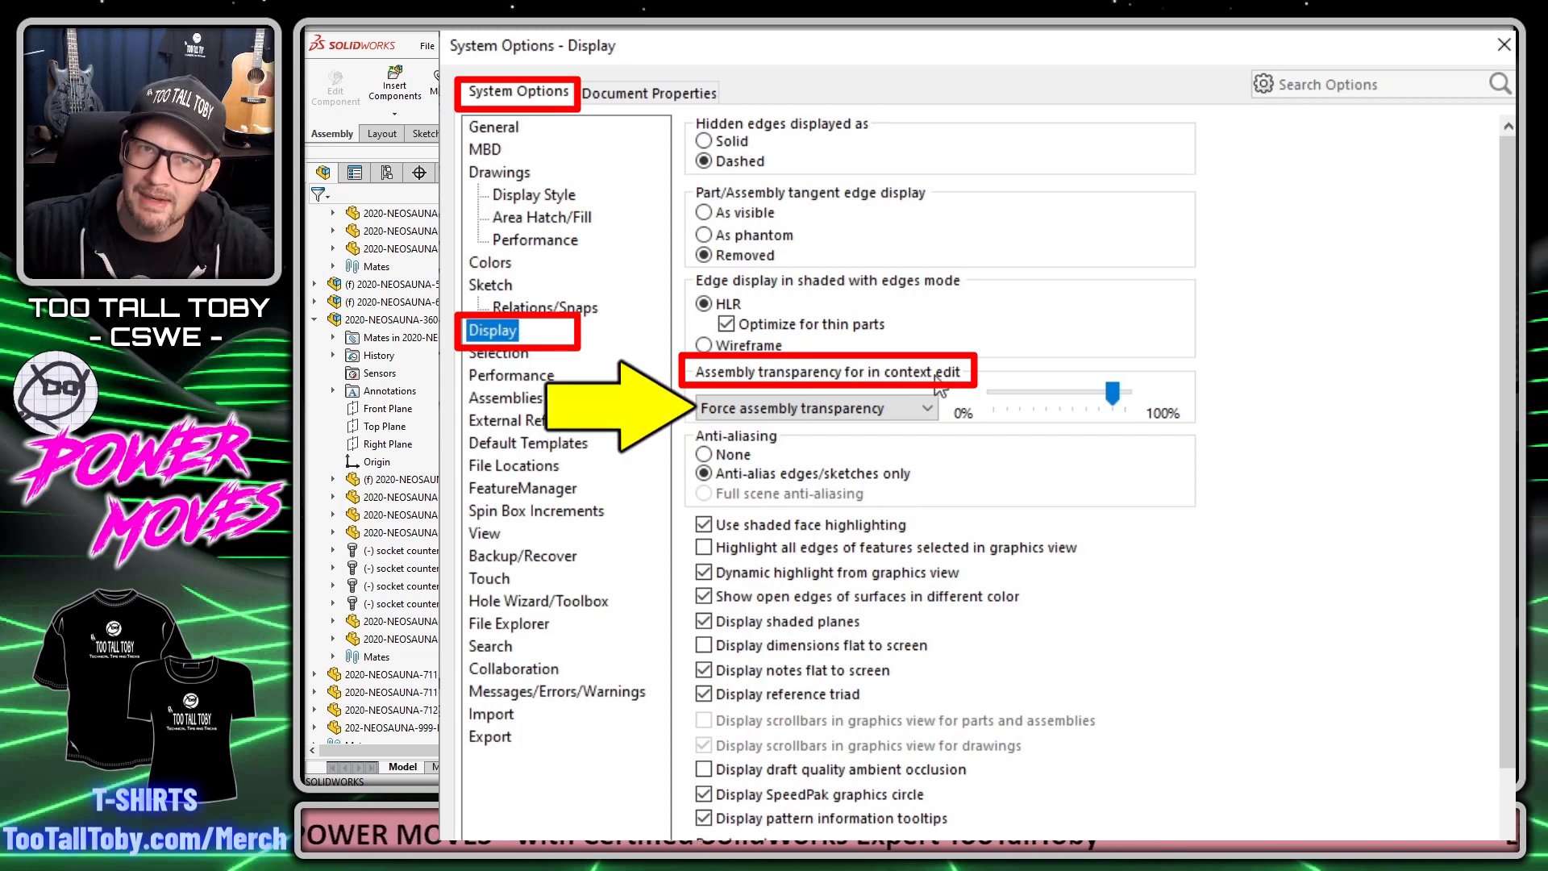
pyautogui.click(926, 408)
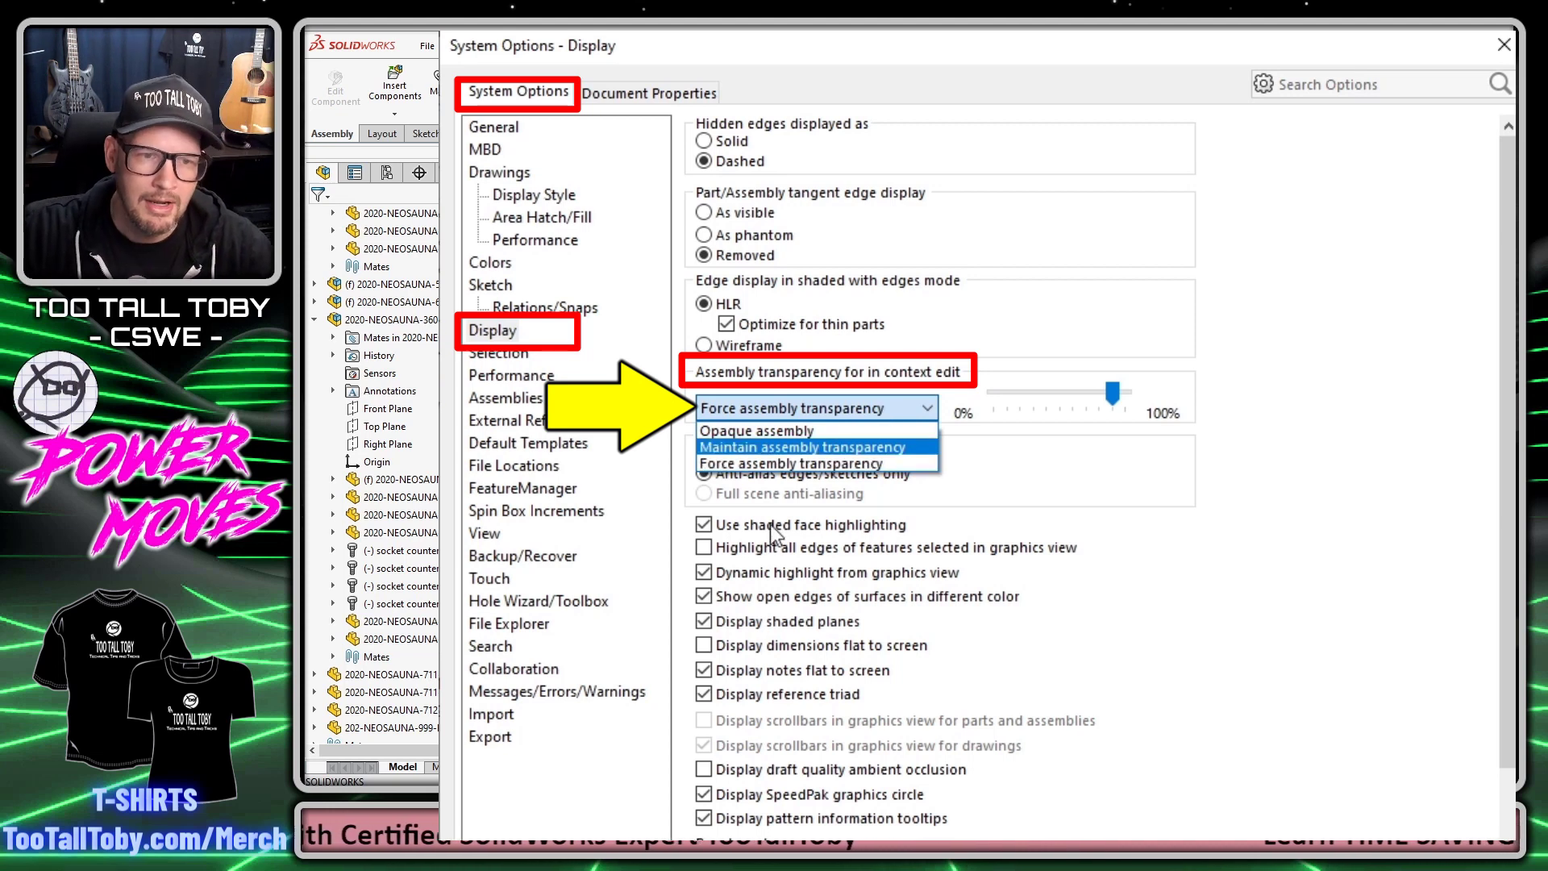
pyautogui.click(767, 426)
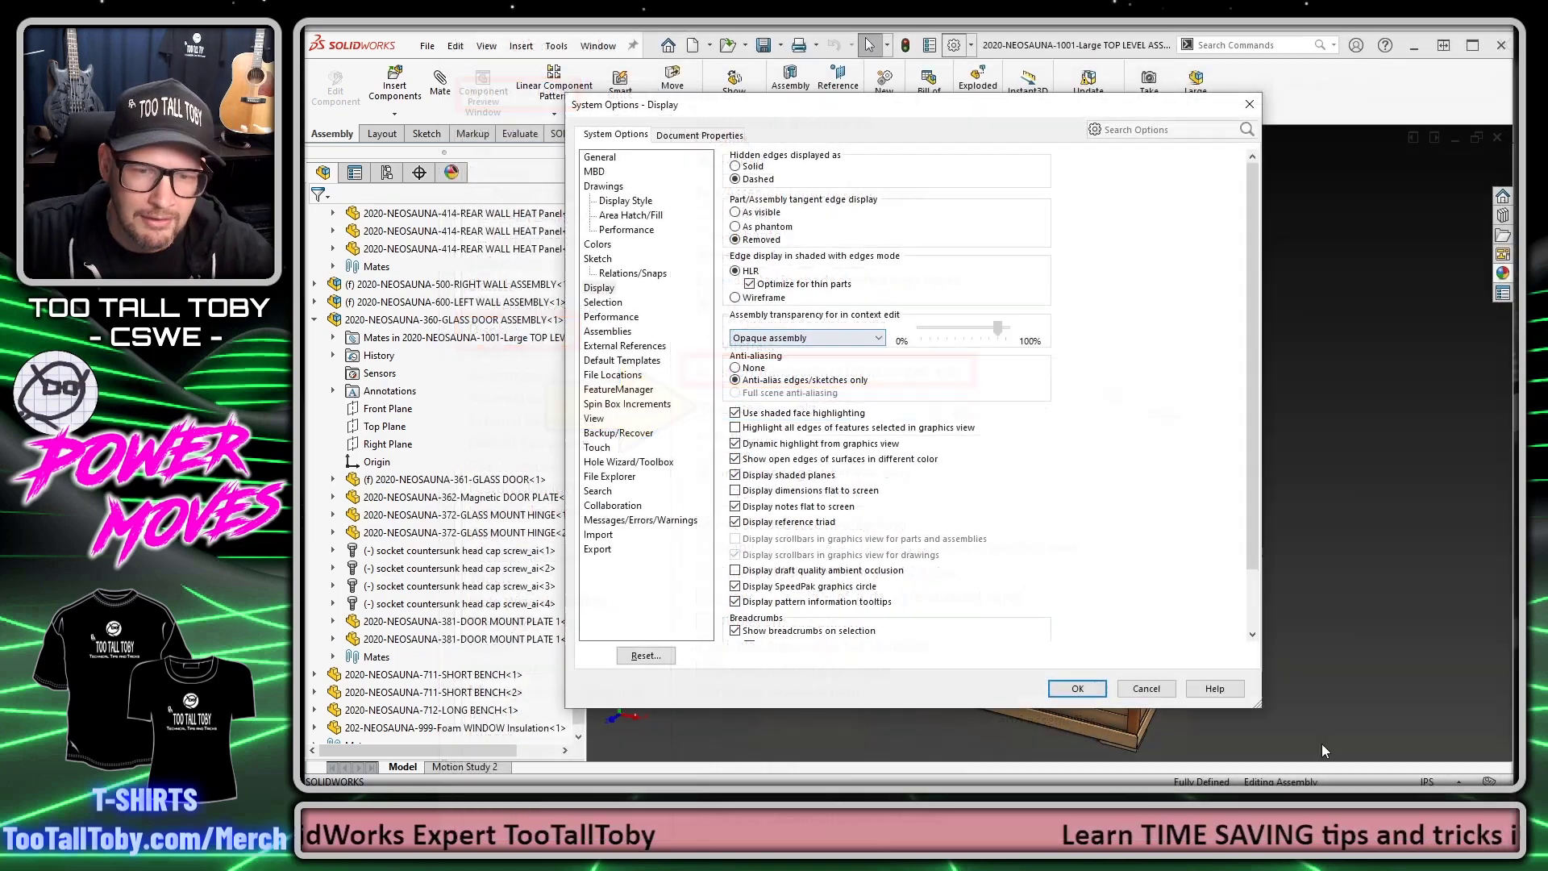
# Close System Options and edit the foam window insulation part in context again.
pyautogui.click(1077, 687)
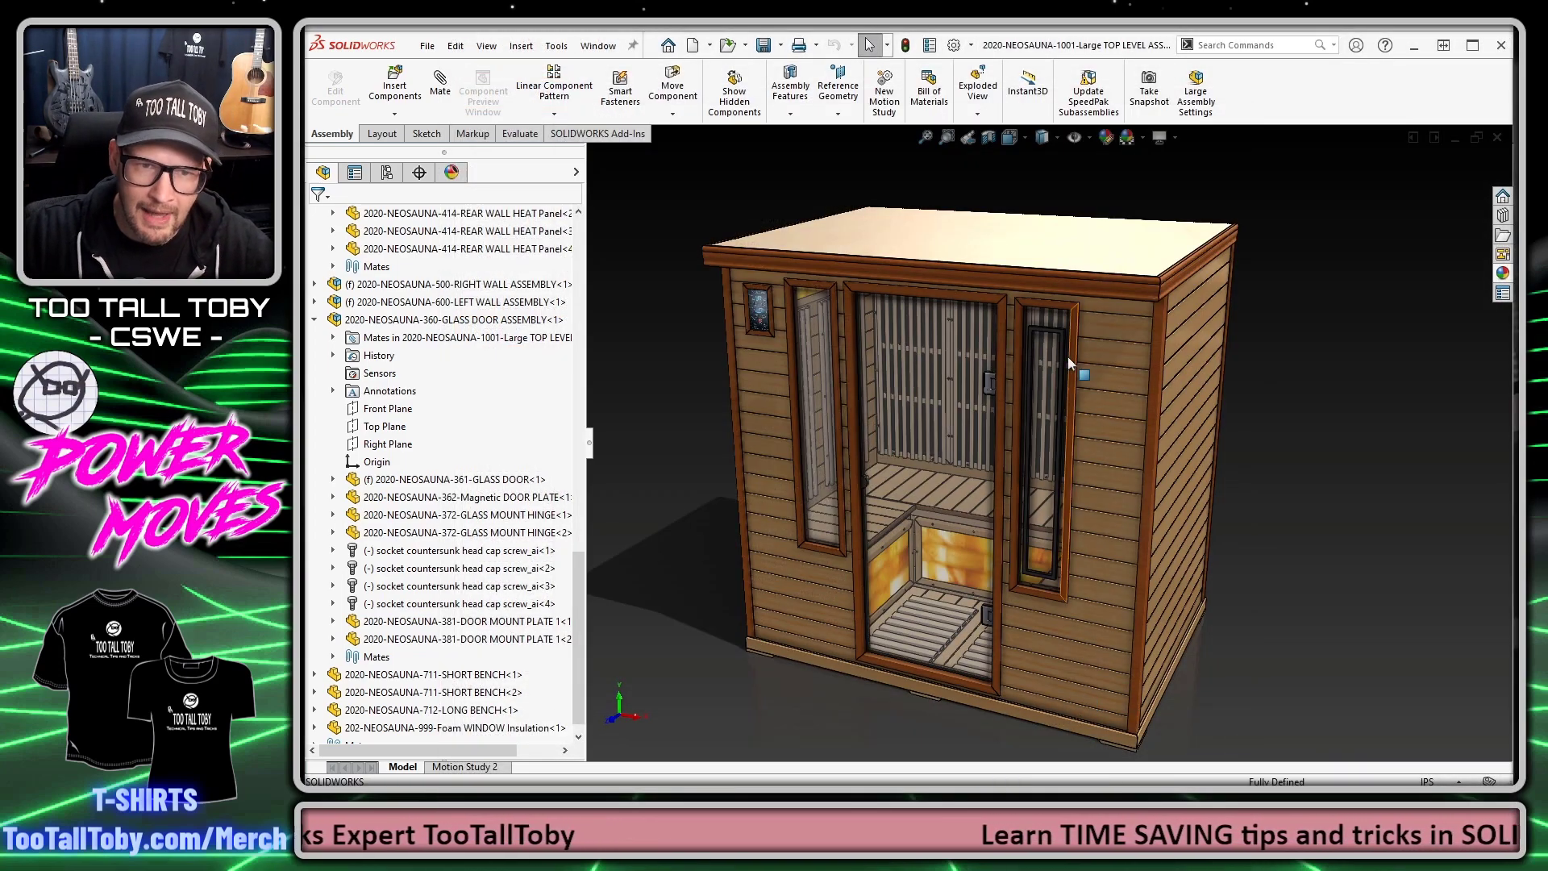
pyautogui.scroll(-5, 1072, 338)
pyautogui.scroll(-3, 1098, 318)
pyautogui.rightClick(915, 385)
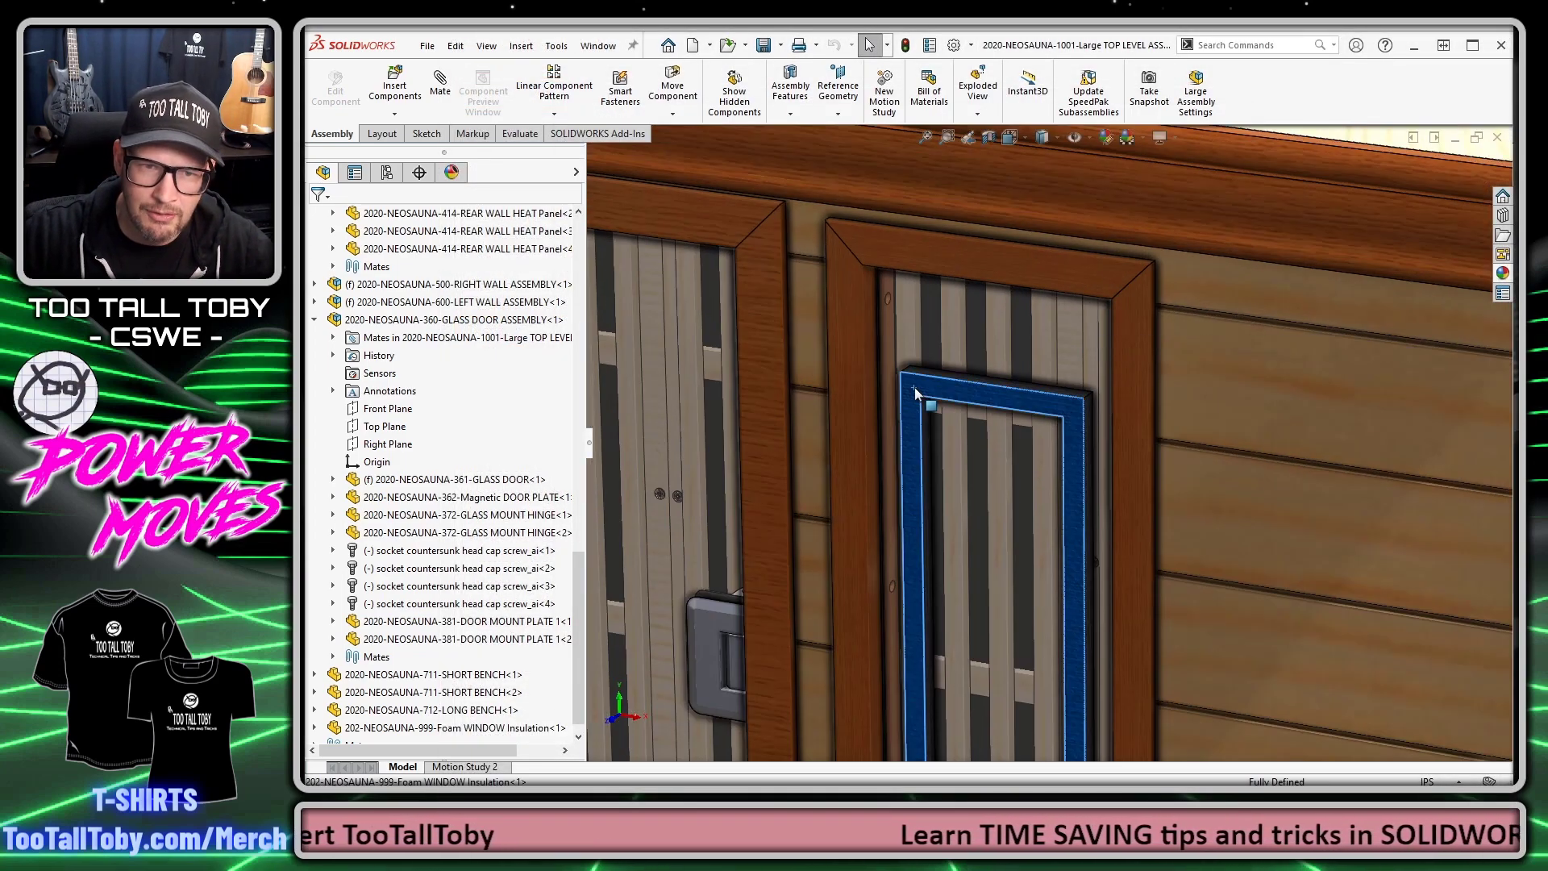
pyautogui.click(953, 306)
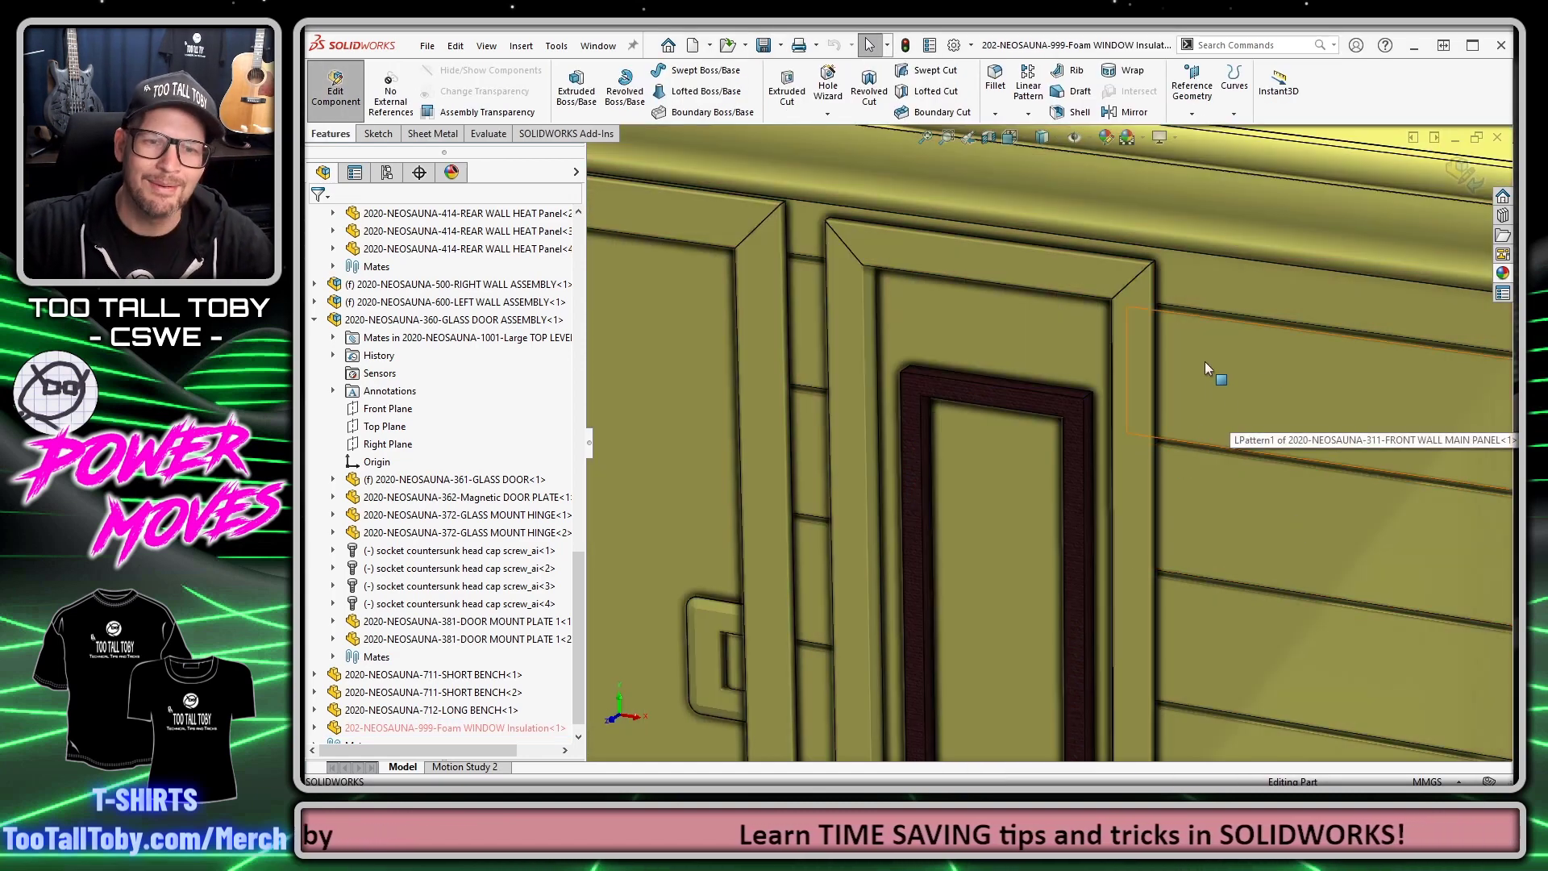
# Orbit onto the door trim and right-click the window insulation face.
pyautogui.moveTo(1072, 506); pyautogui.dragTo(967, 427, button='middle')
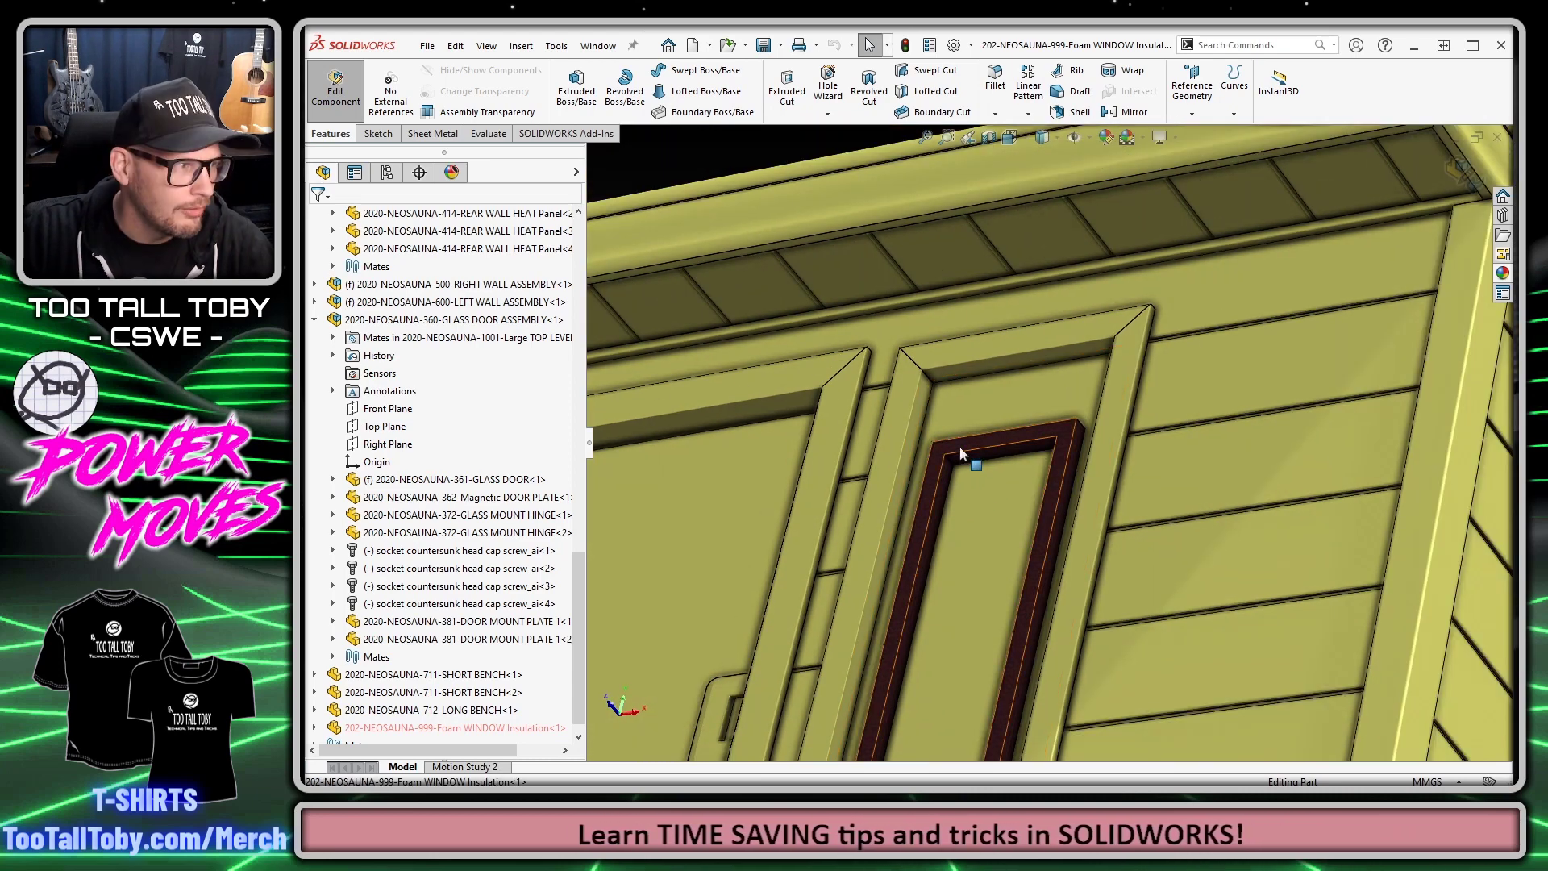
pyautogui.scroll(10, 941, 385)
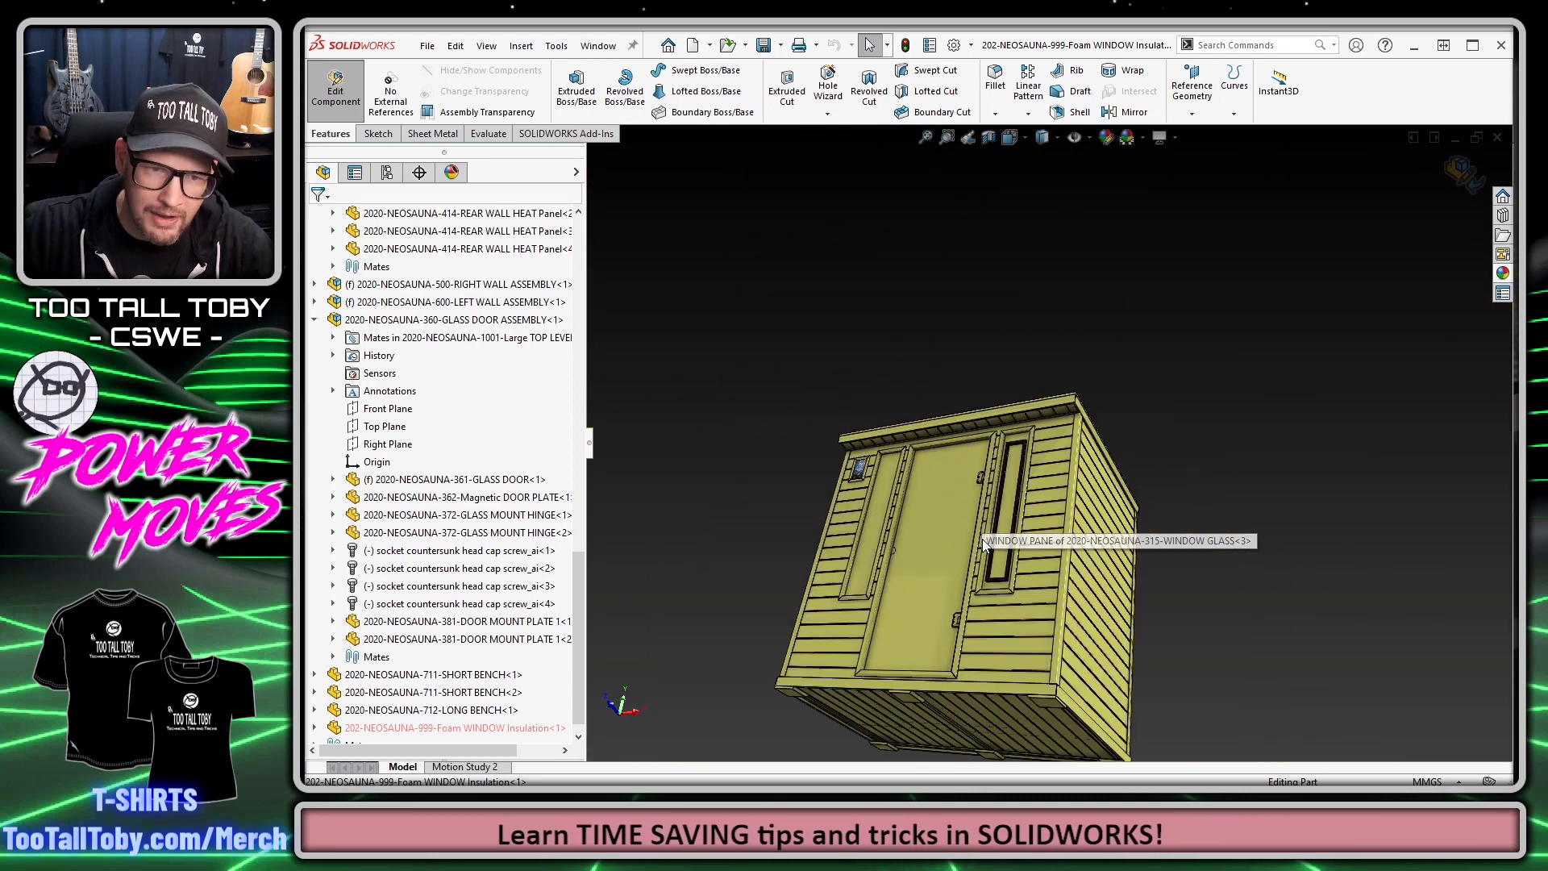
pyautogui.moveTo(966, 641); pyautogui.dragTo(1104, 435, button='middle')
pyautogui.scroll(-8, 1048, 468)
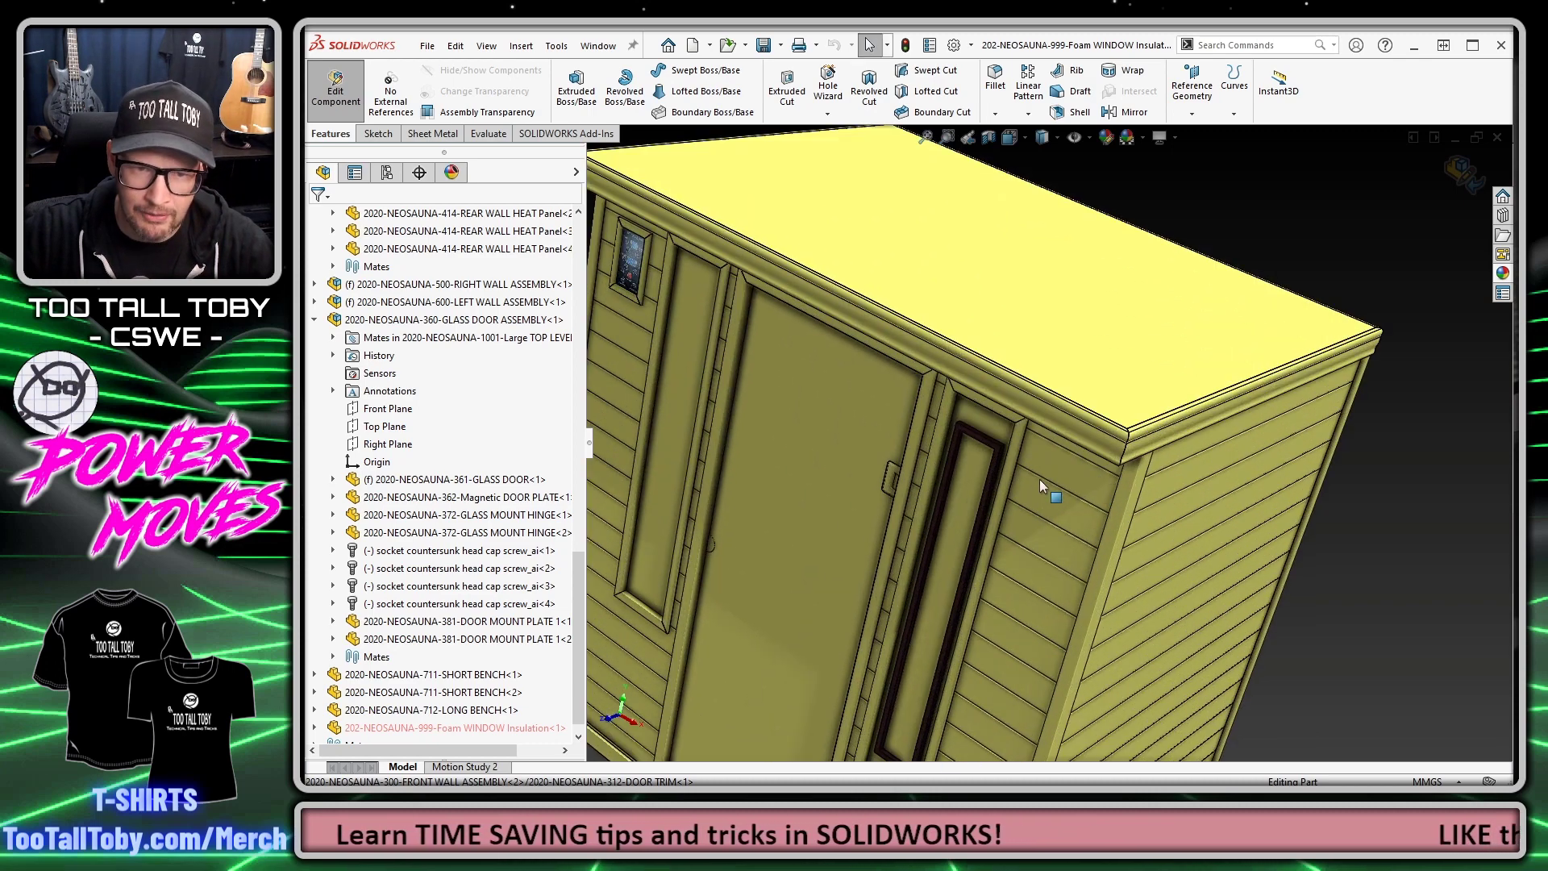
pyautogui.scroll(-8, 950, 424)
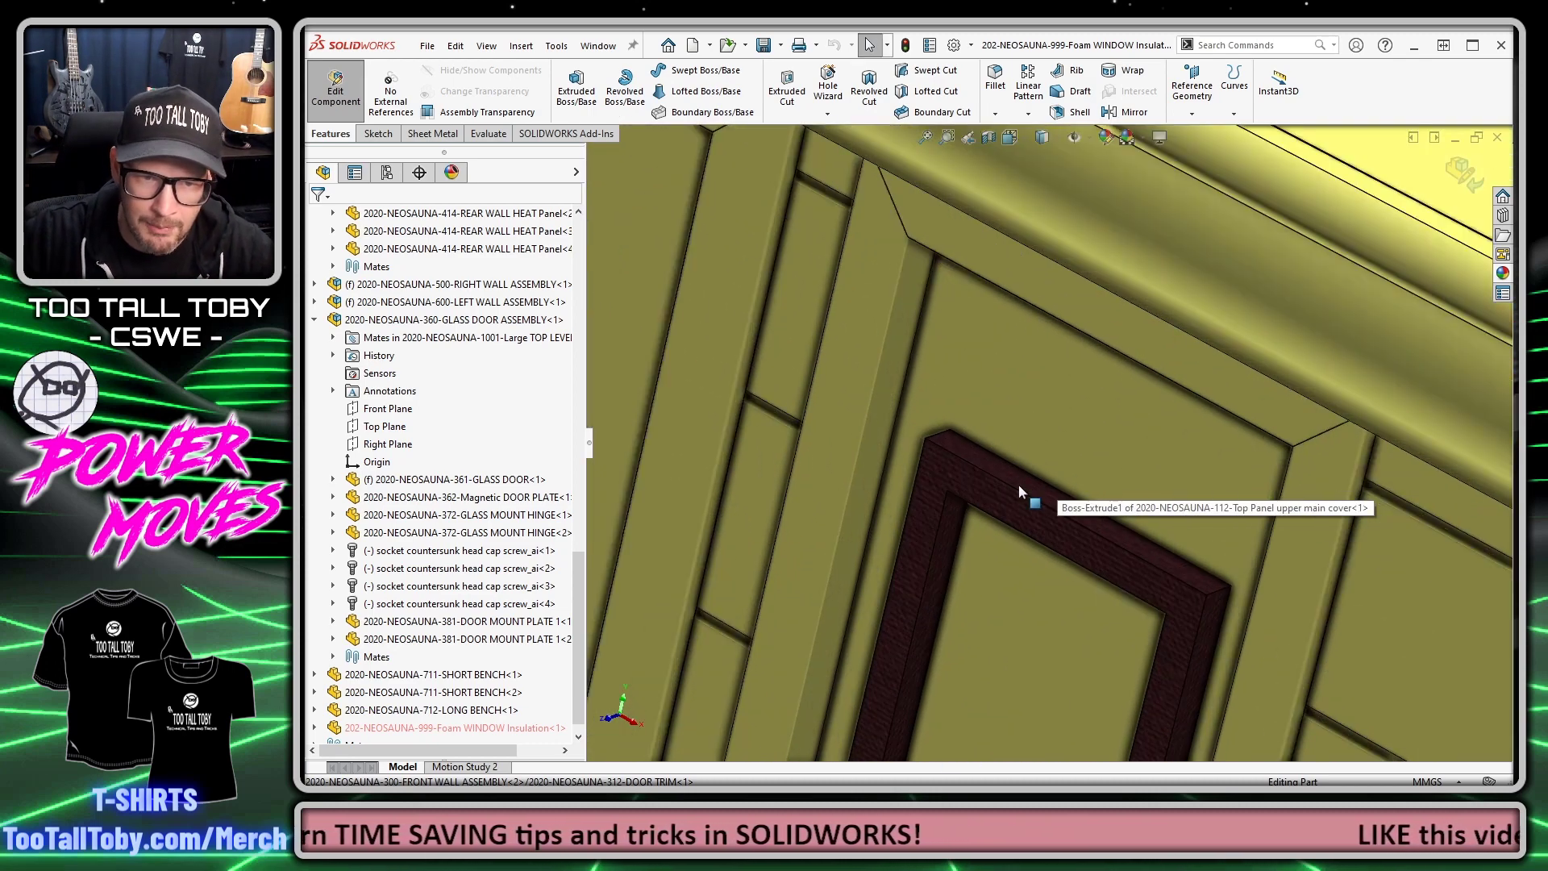
pyautogui.rightClick(950, 491)
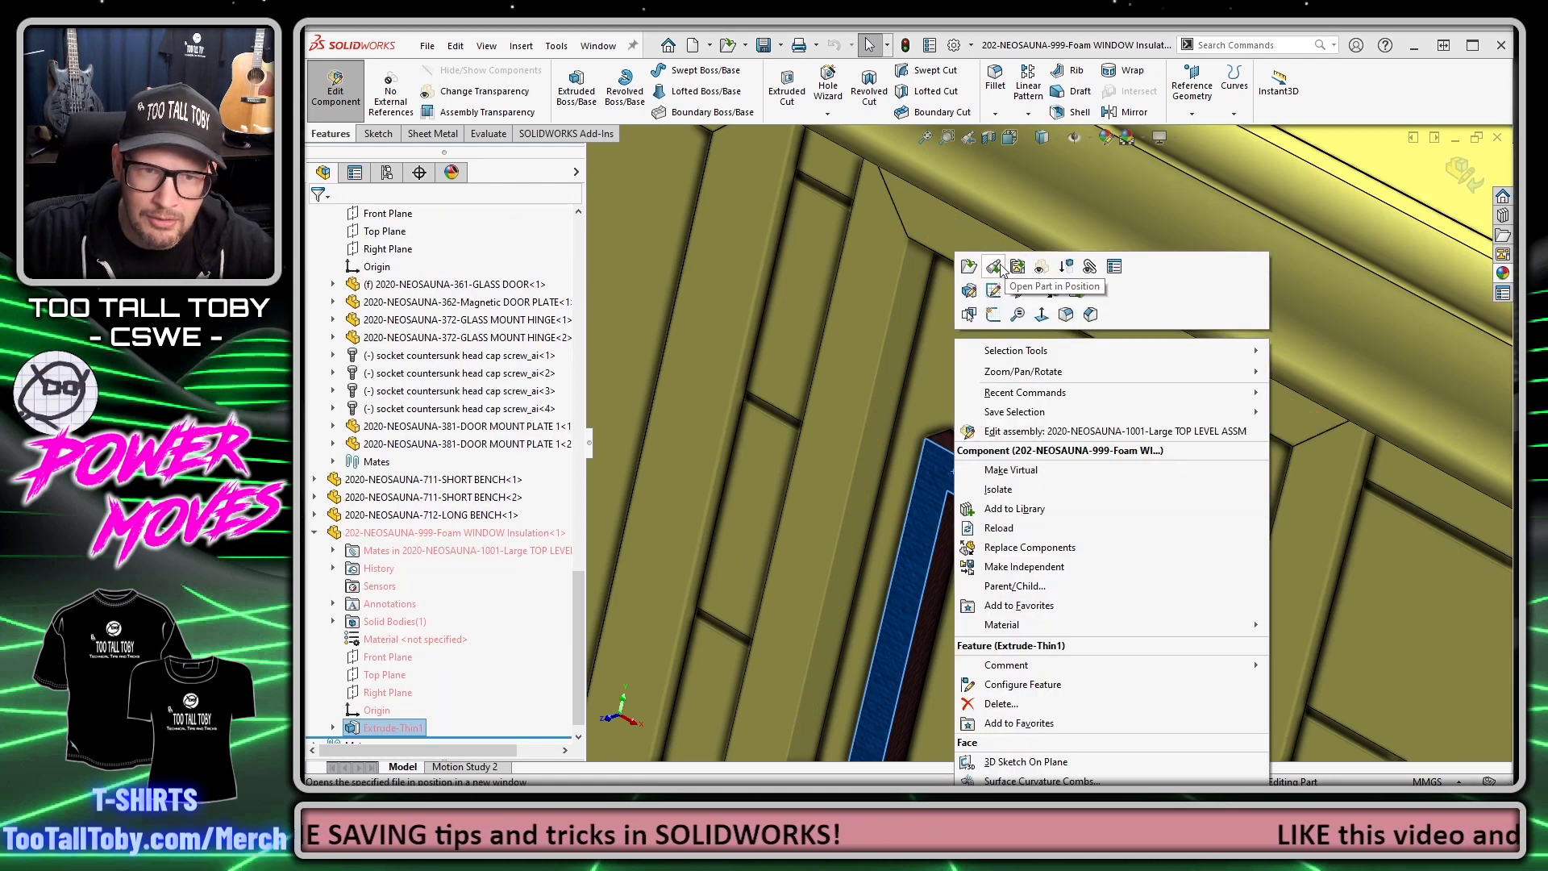
# Edit the insulation sketch and make its lines collinear with the wall opening edges.
pyautogui.click(993, 290)
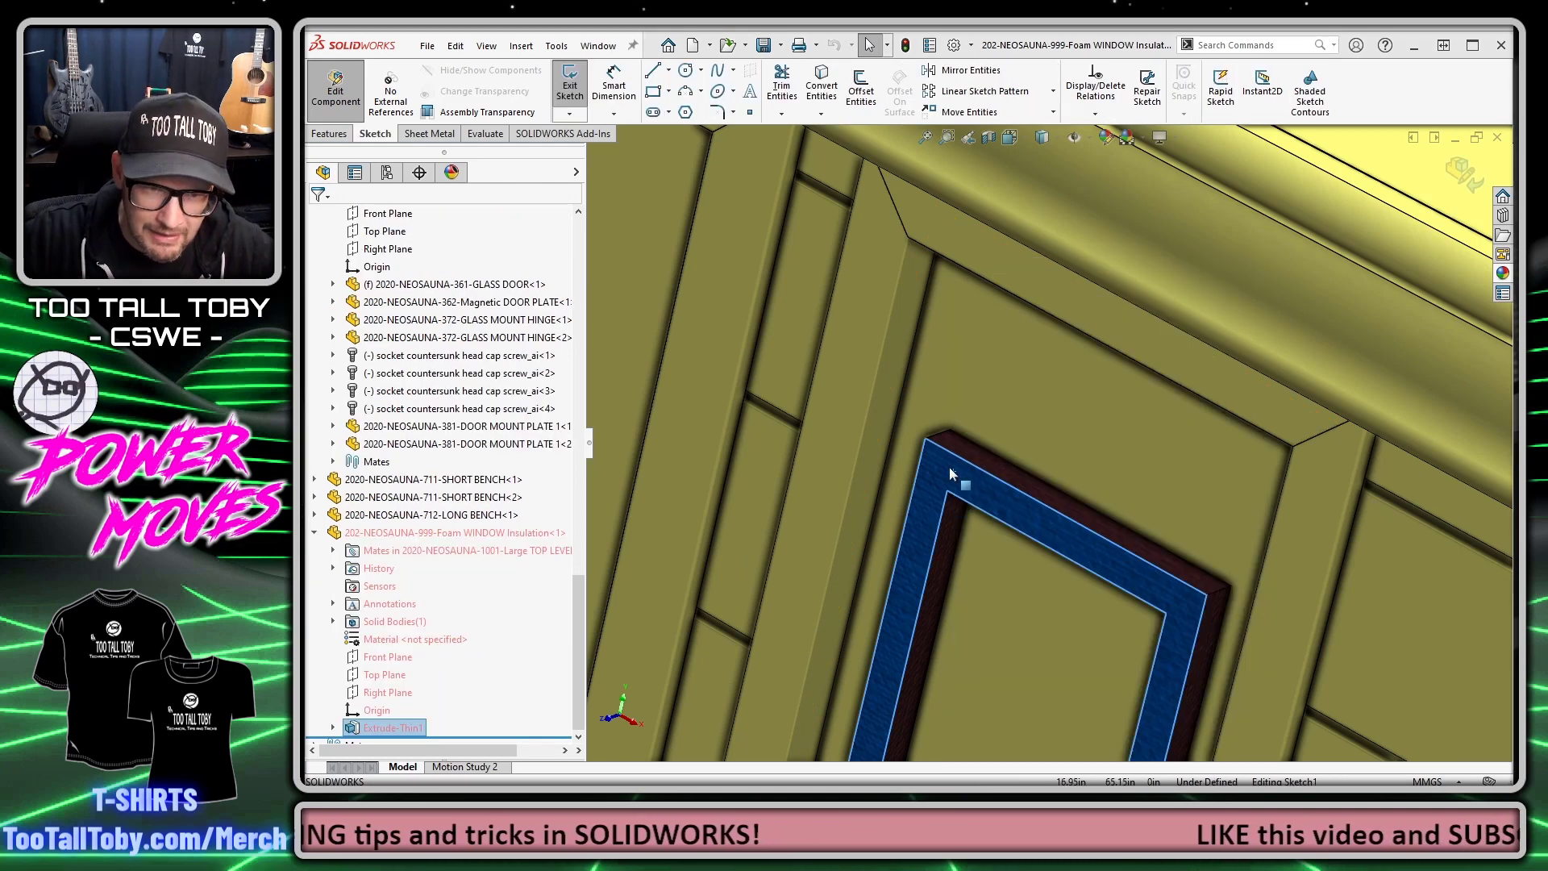
pyautogui.keyDown('ctrl'); pyautogui.click(952, 442); pyautogui.keyUp('ctrl')
pyautogui.click(1007, 363)
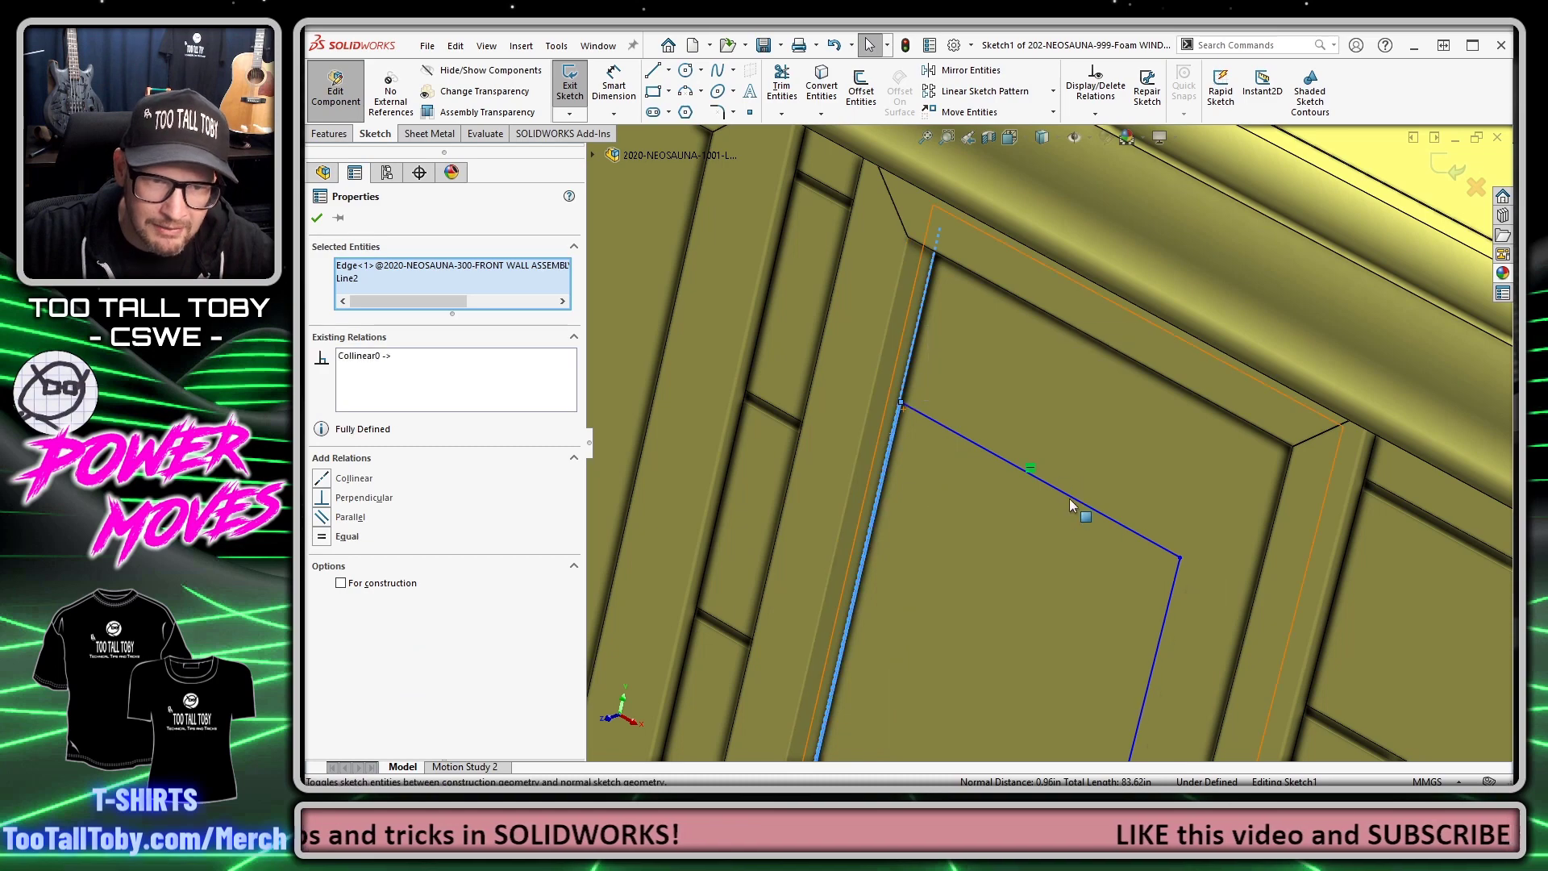
pyautogui.moveTo(1070, 506)
pyautogui.mouseDown(button='middle')
pyautogui.moveTo(1116, 348)
pyautogui.moveTo(1119, 463)
pyautogui.moveTo(1059, 577)
pyautogui.moveTo(1003, 473)
pyautogui.mouseUp(button='middle')
pyautogui.keyDown('ctrl'); pyautogui.click(1115, 348); pyautogui.keyUp('ctrl')
pyautogui.keyDown('ctrl'); pyautogui.click(1112, 462); pyautogui.keyUp('ctrl')
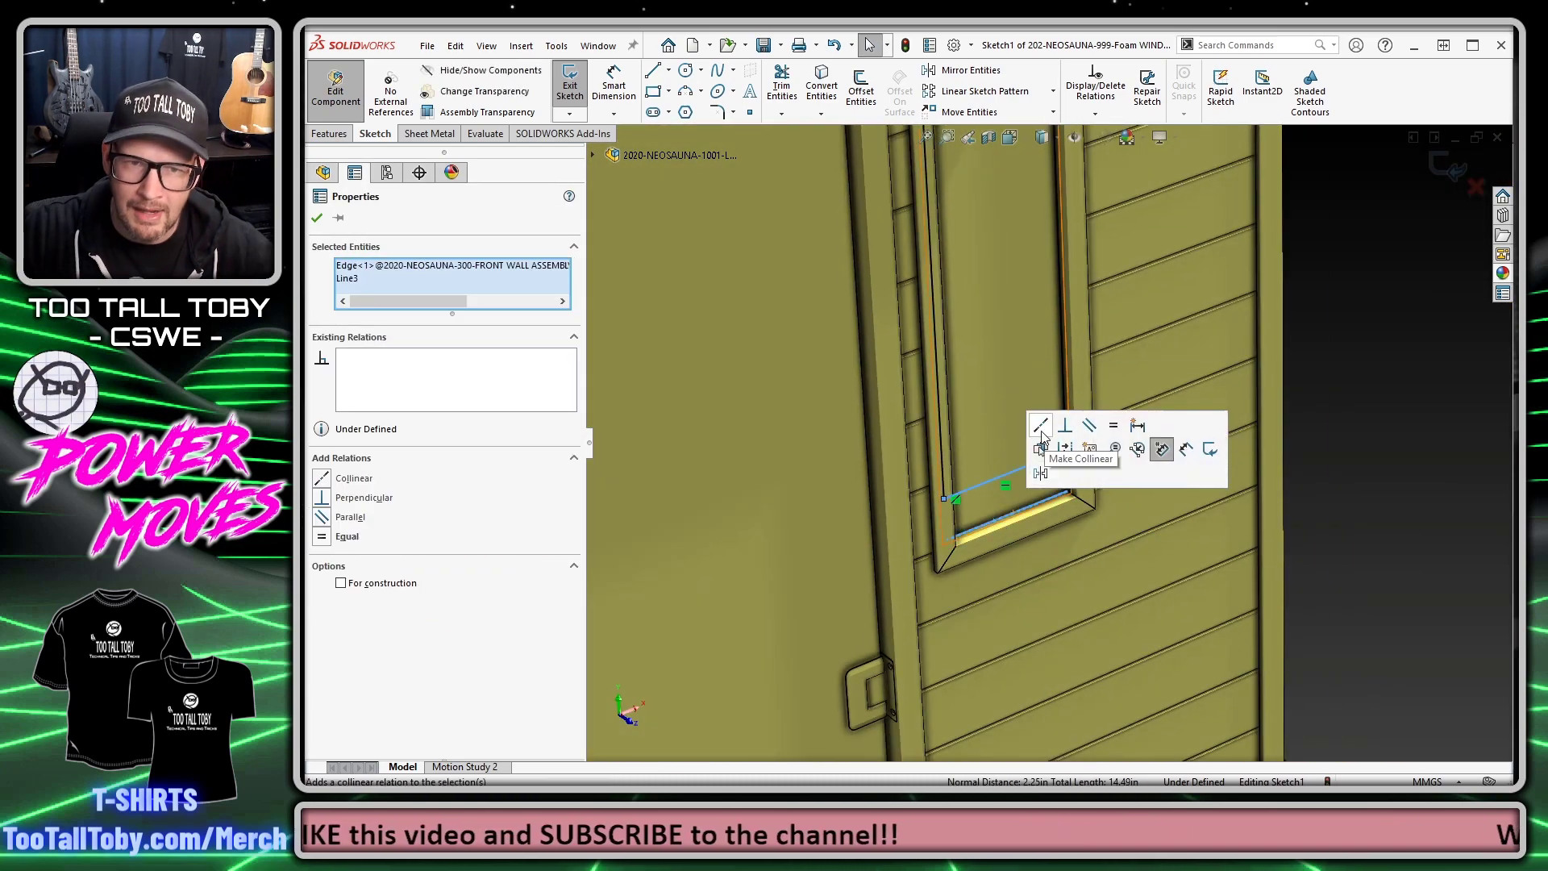
pyautogui.click(1042, 436)
# Exit the sketch and leave in-context editing of the insulation part.
pyautogui.click(1451, 165)
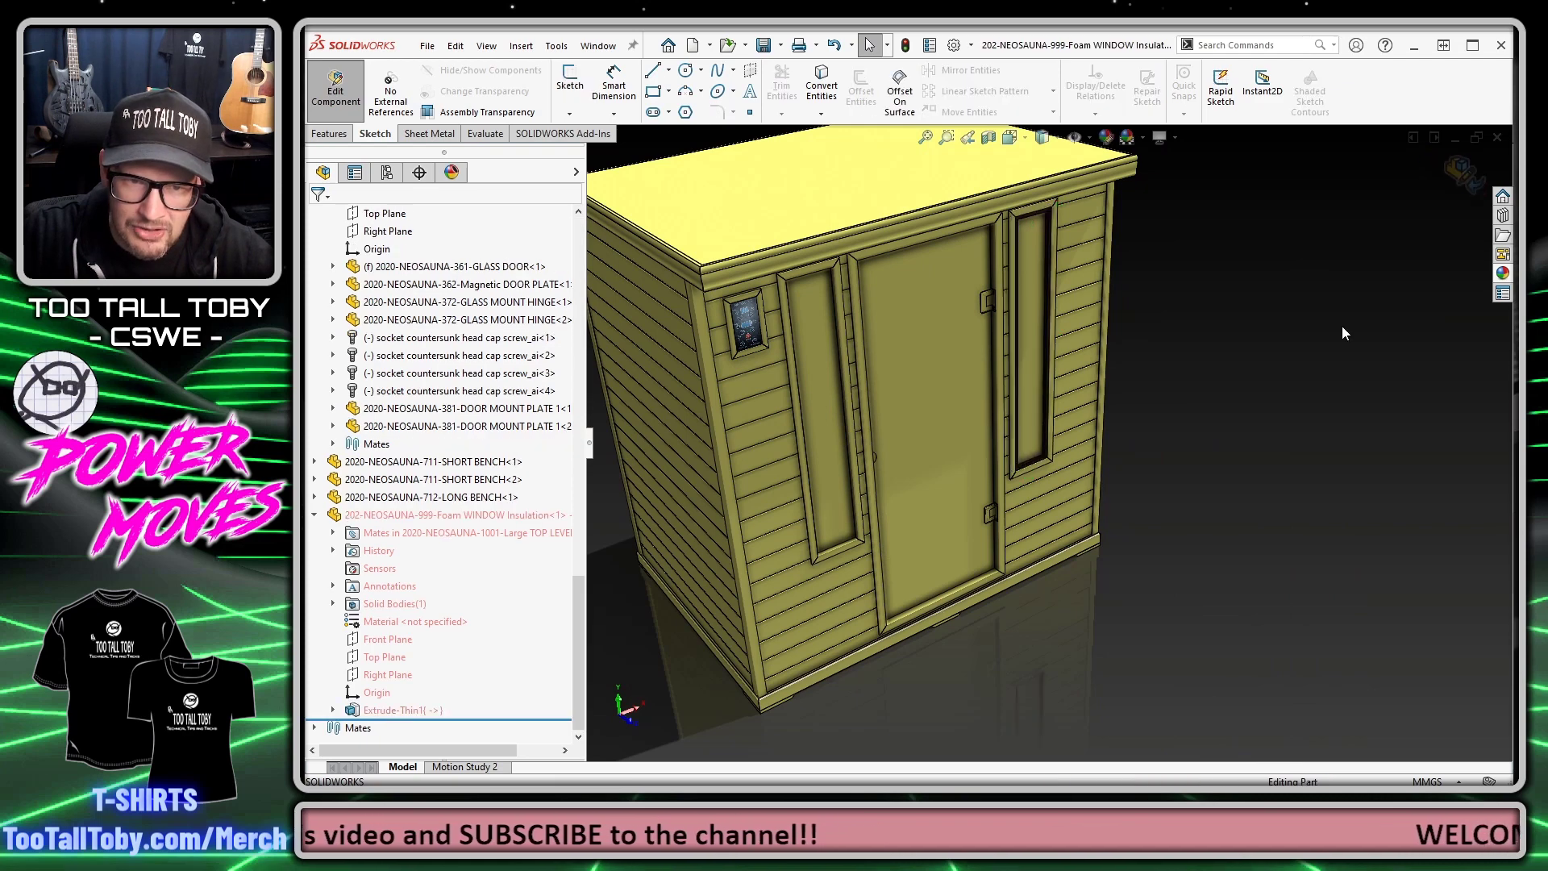
pyautogui.moveTo(1343, 333); pyautogui.dragTo(1316, 264, button='middle')
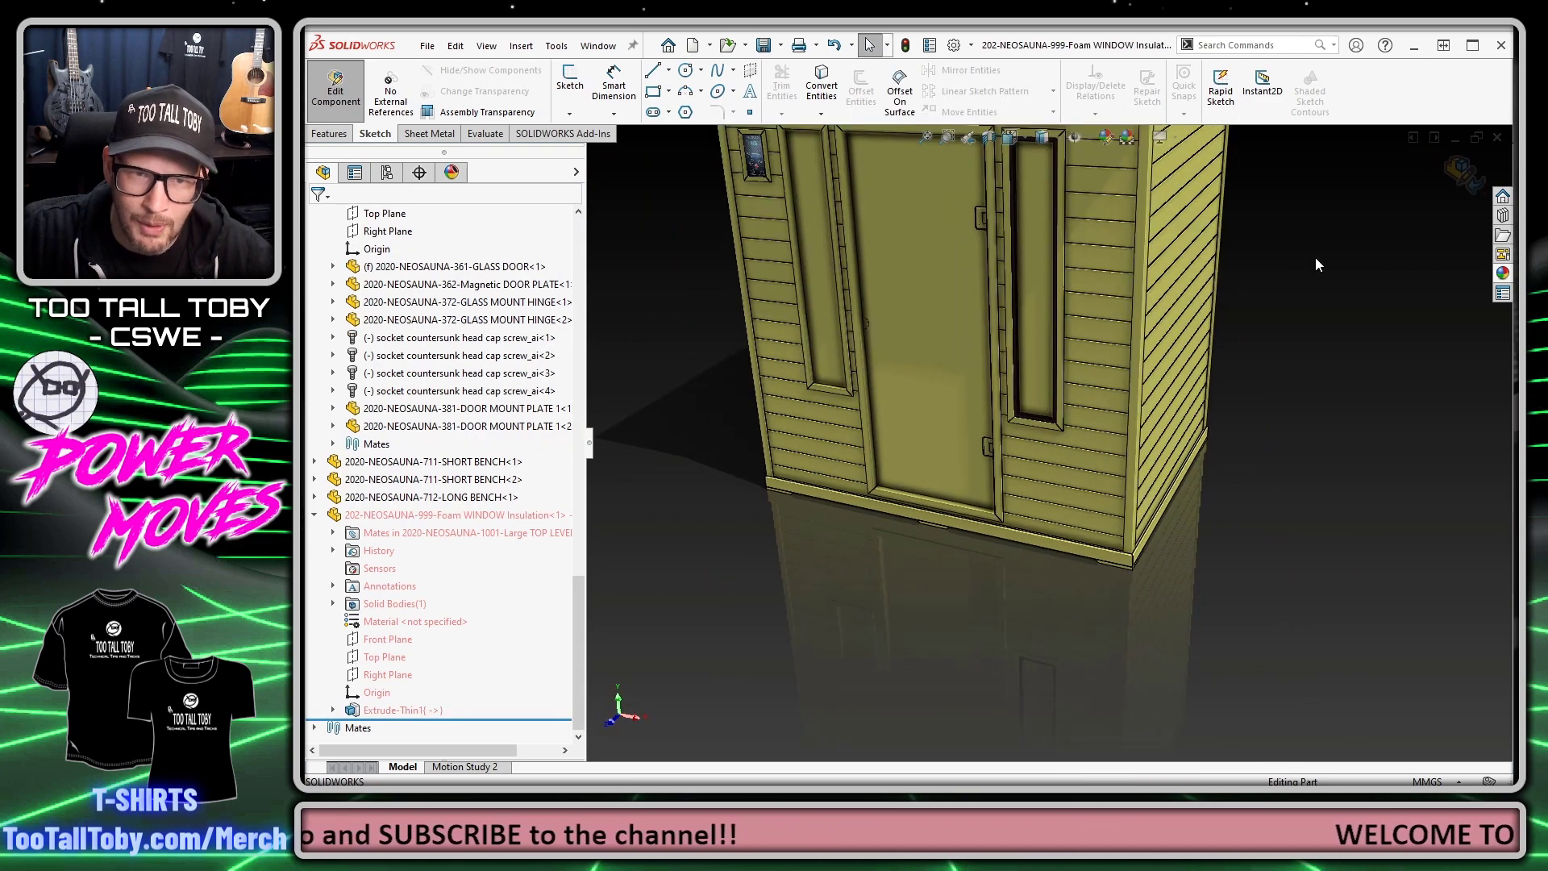
pyautogui.click(1451, 174)
# Zoom in, fit the whole sauna in the view, and open System Options.
pyautogui.scroll(-5, 1022, 322)
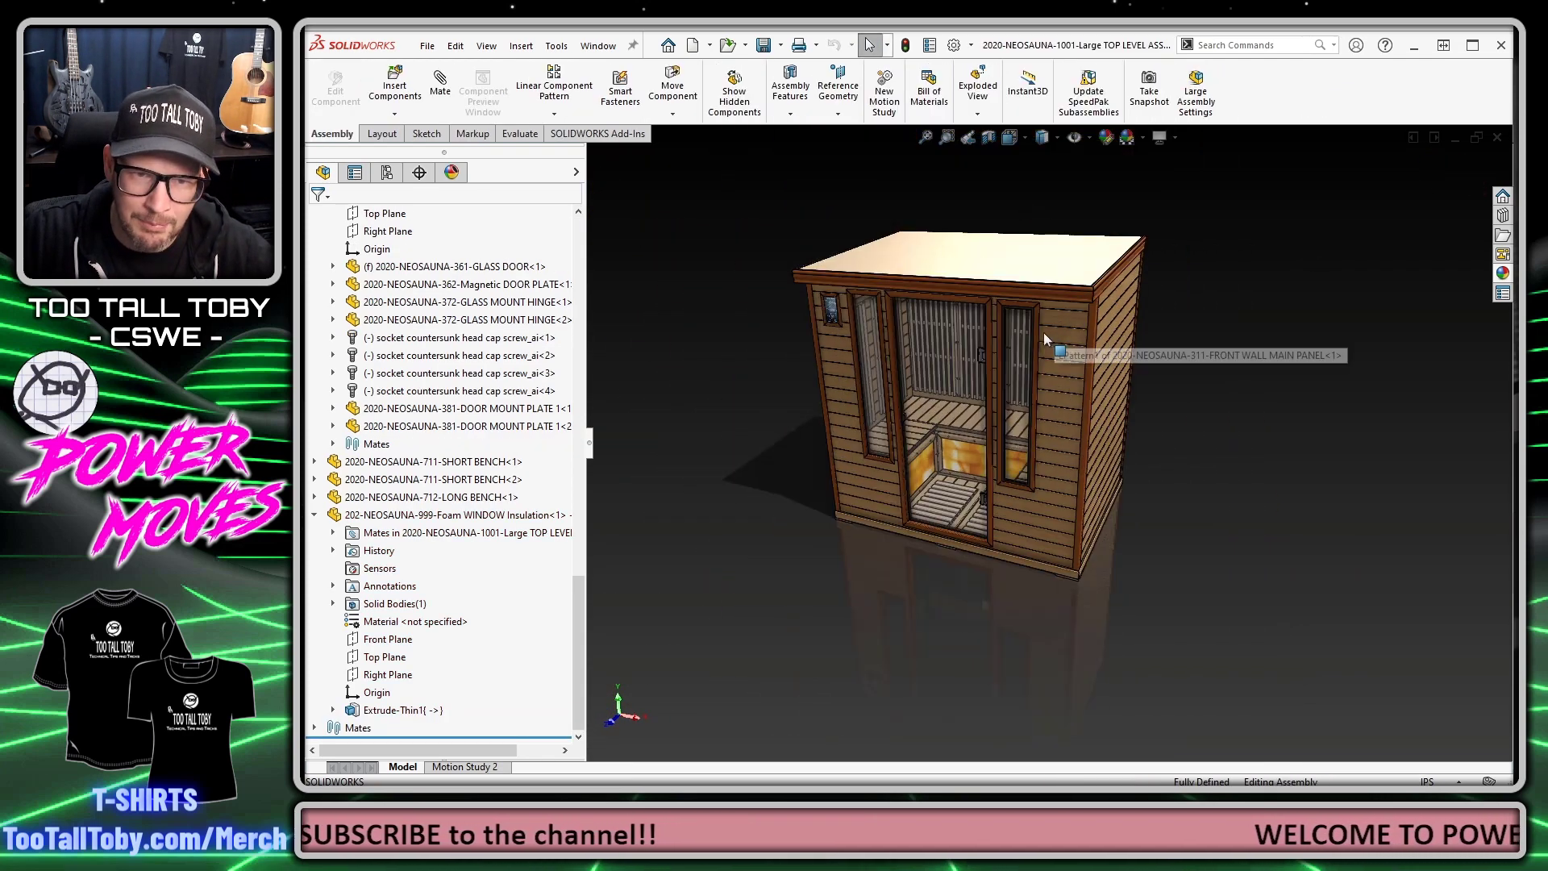
pyautogui.scroll(-3, 1008, 345)
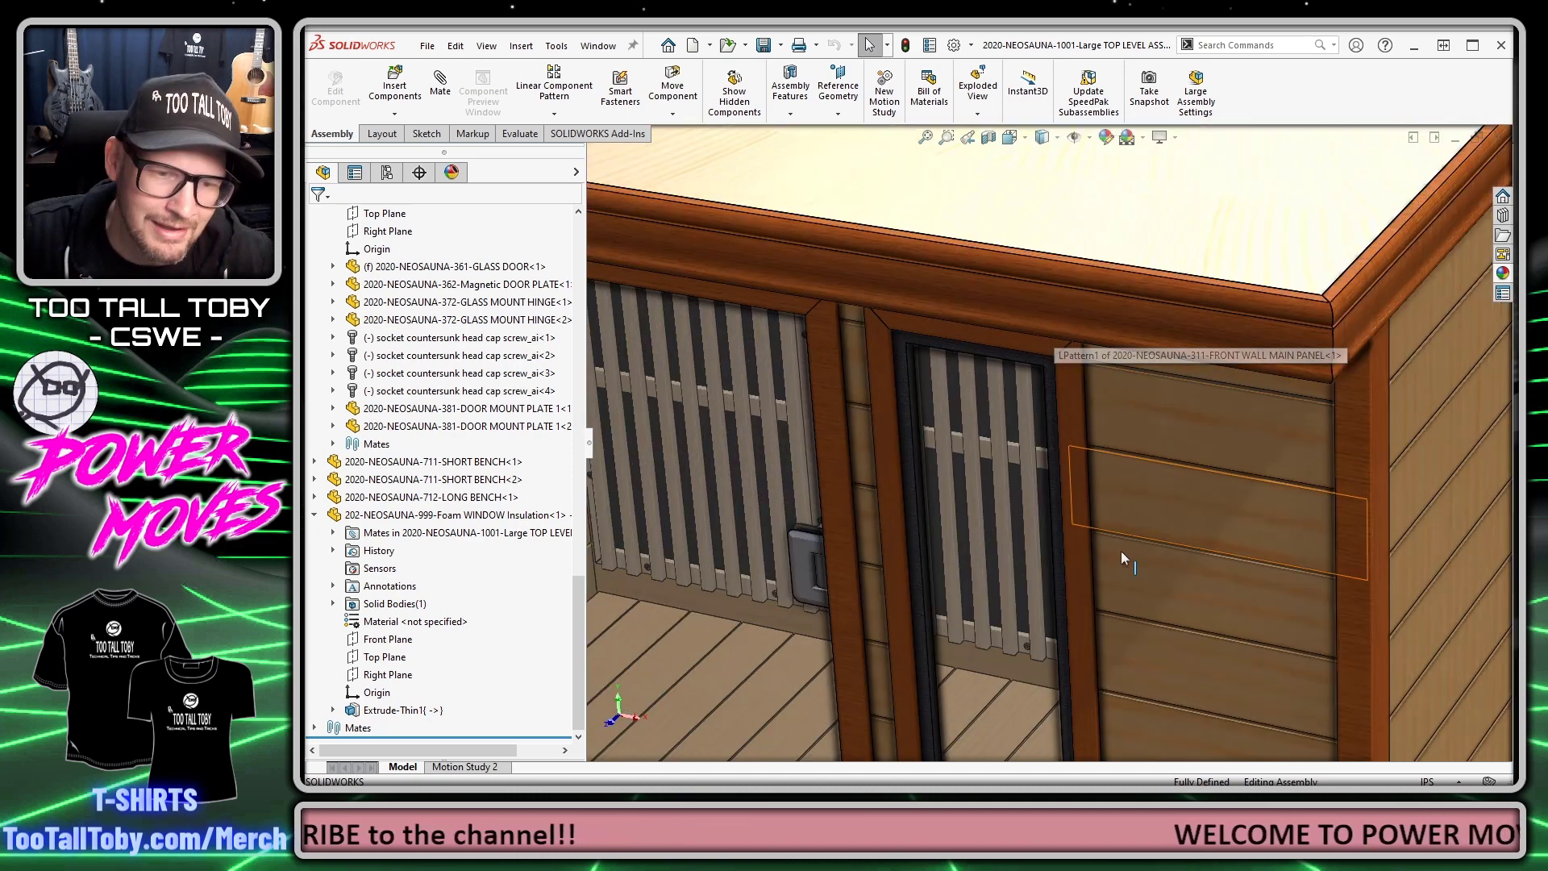
pyautogui.hotkey('ctrl', '7')
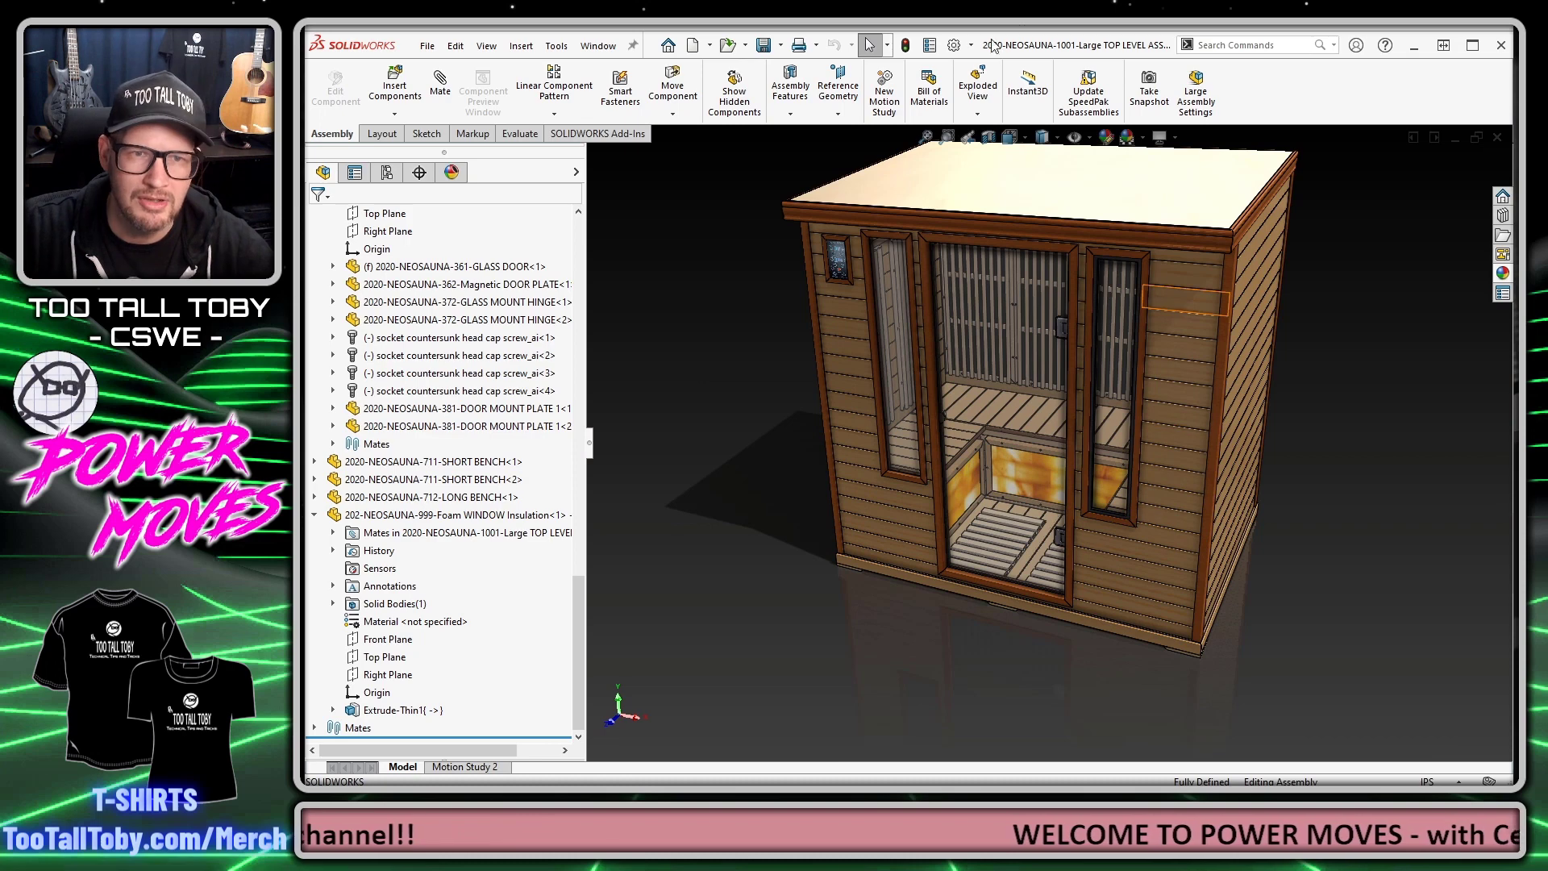
pyautogui.click(955, 45)
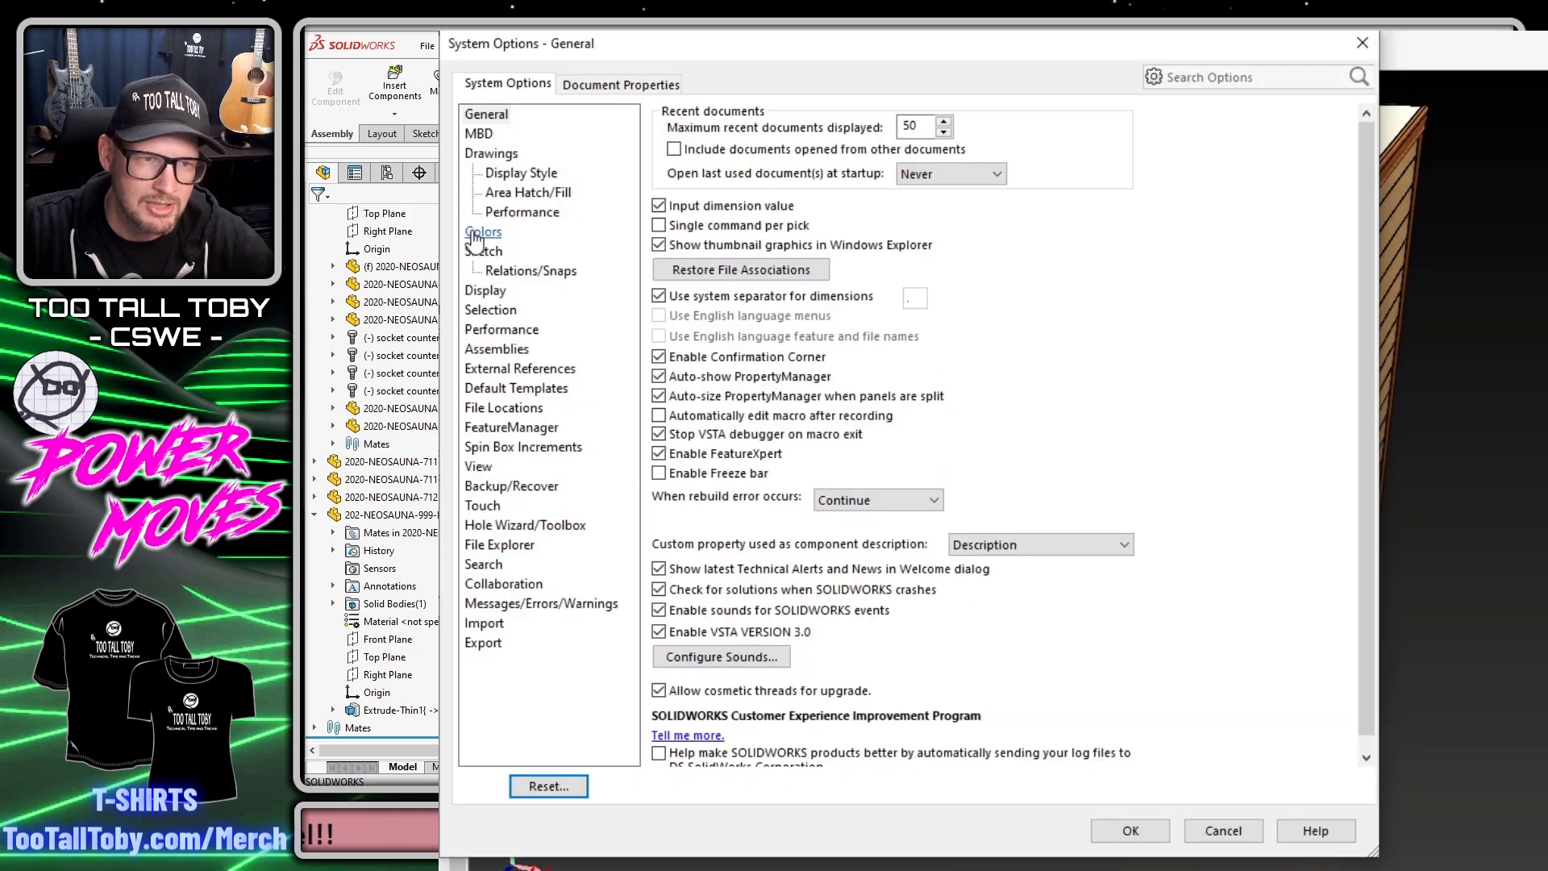
# Show the Colors page and select Assembly, Edit Part in the colour scheme list.
pyautogui.click(483, 231)
pyautogui.click(713, 355)
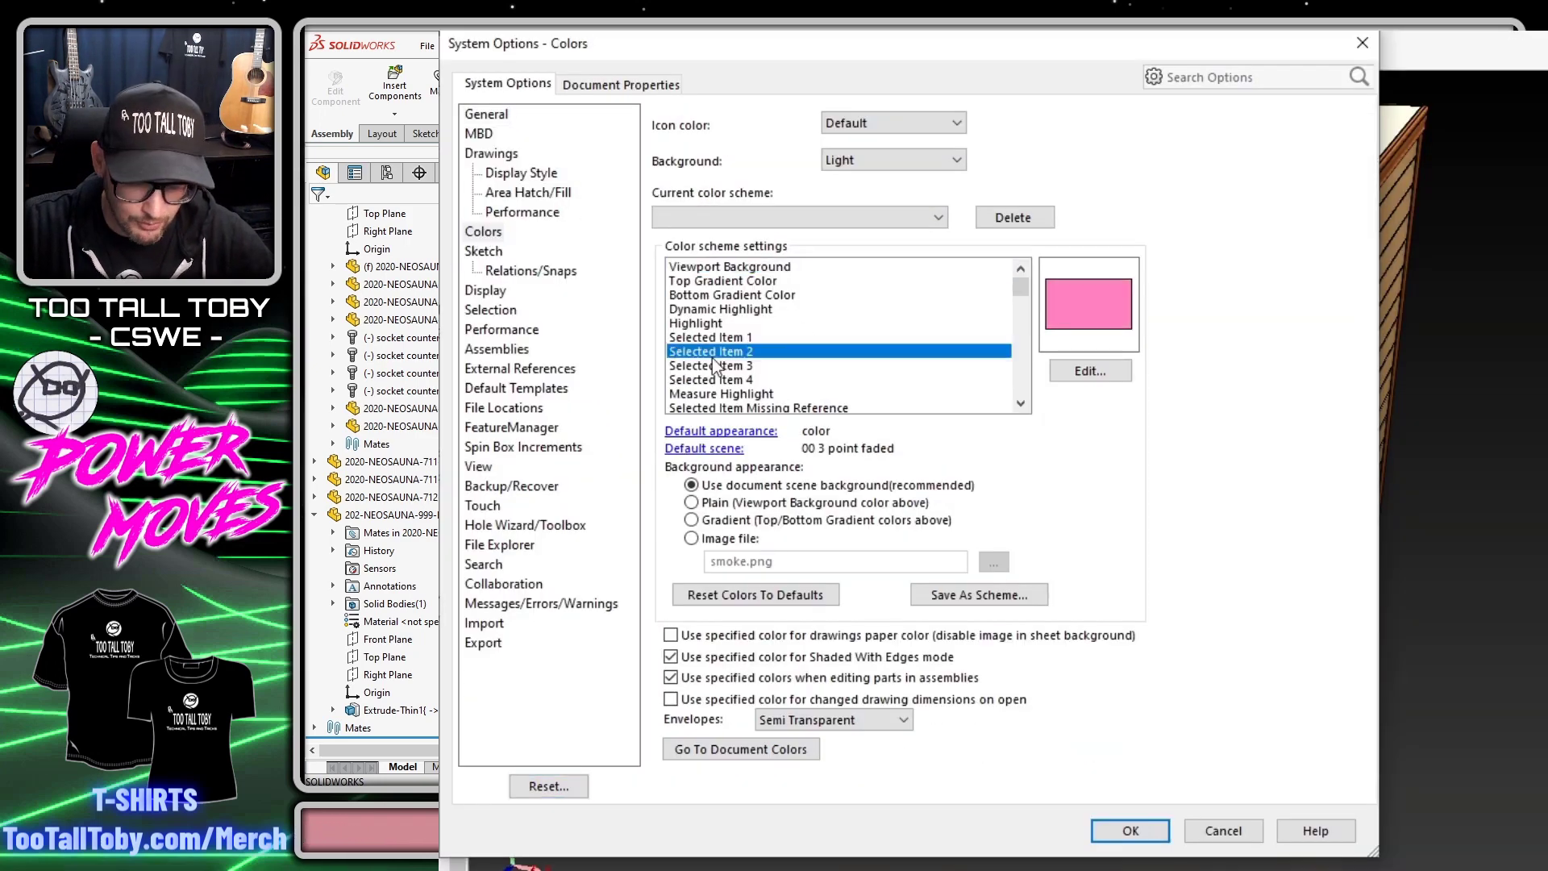
pyautogui.press('a')
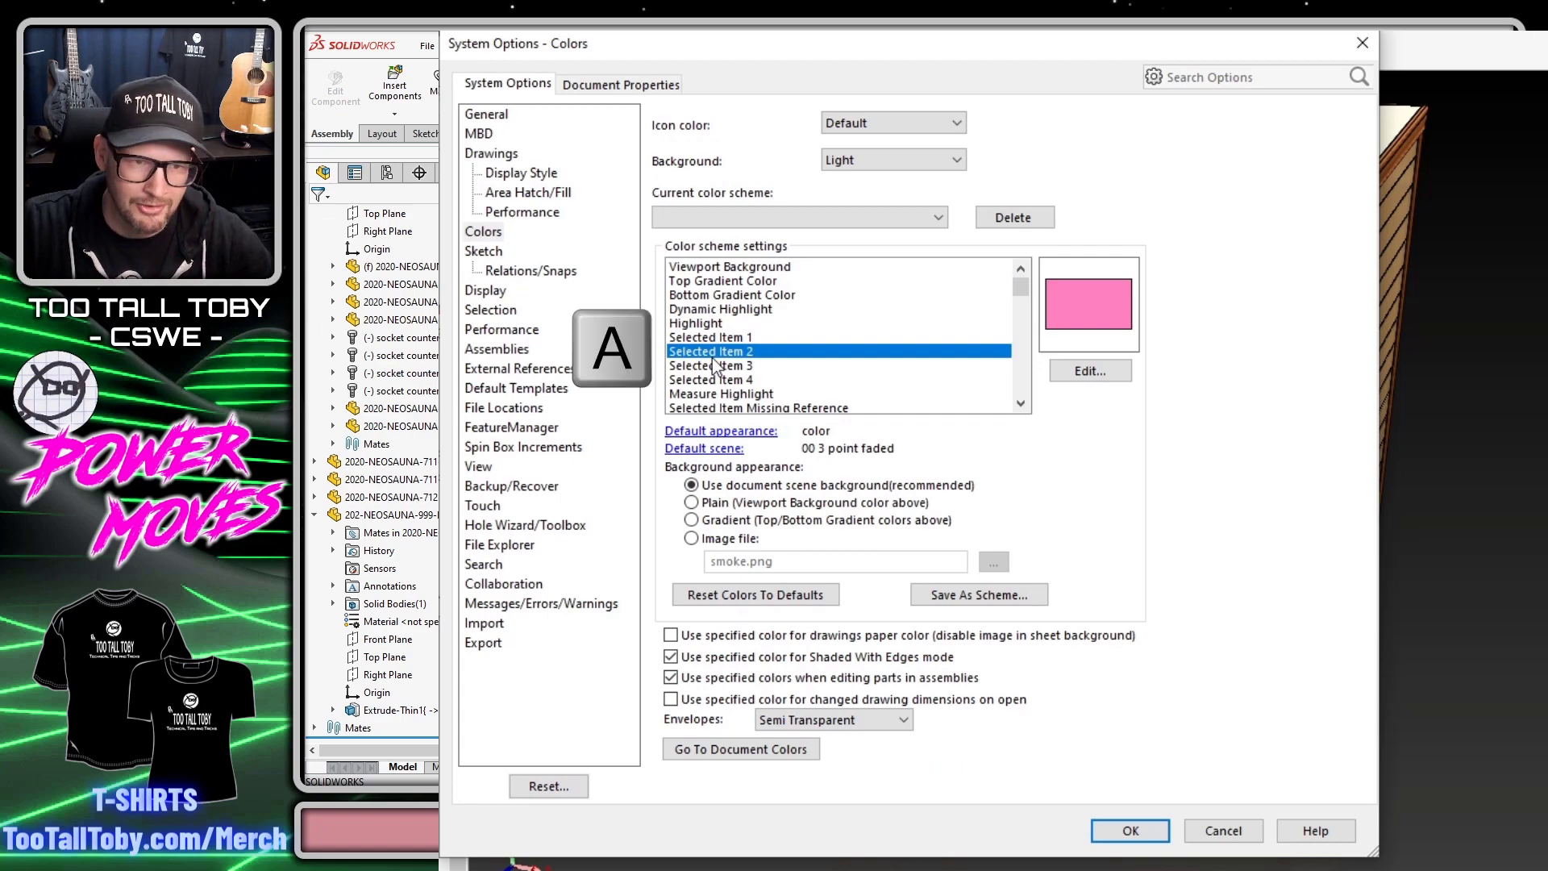
pyautogui.scroll(-1, 713, 365)
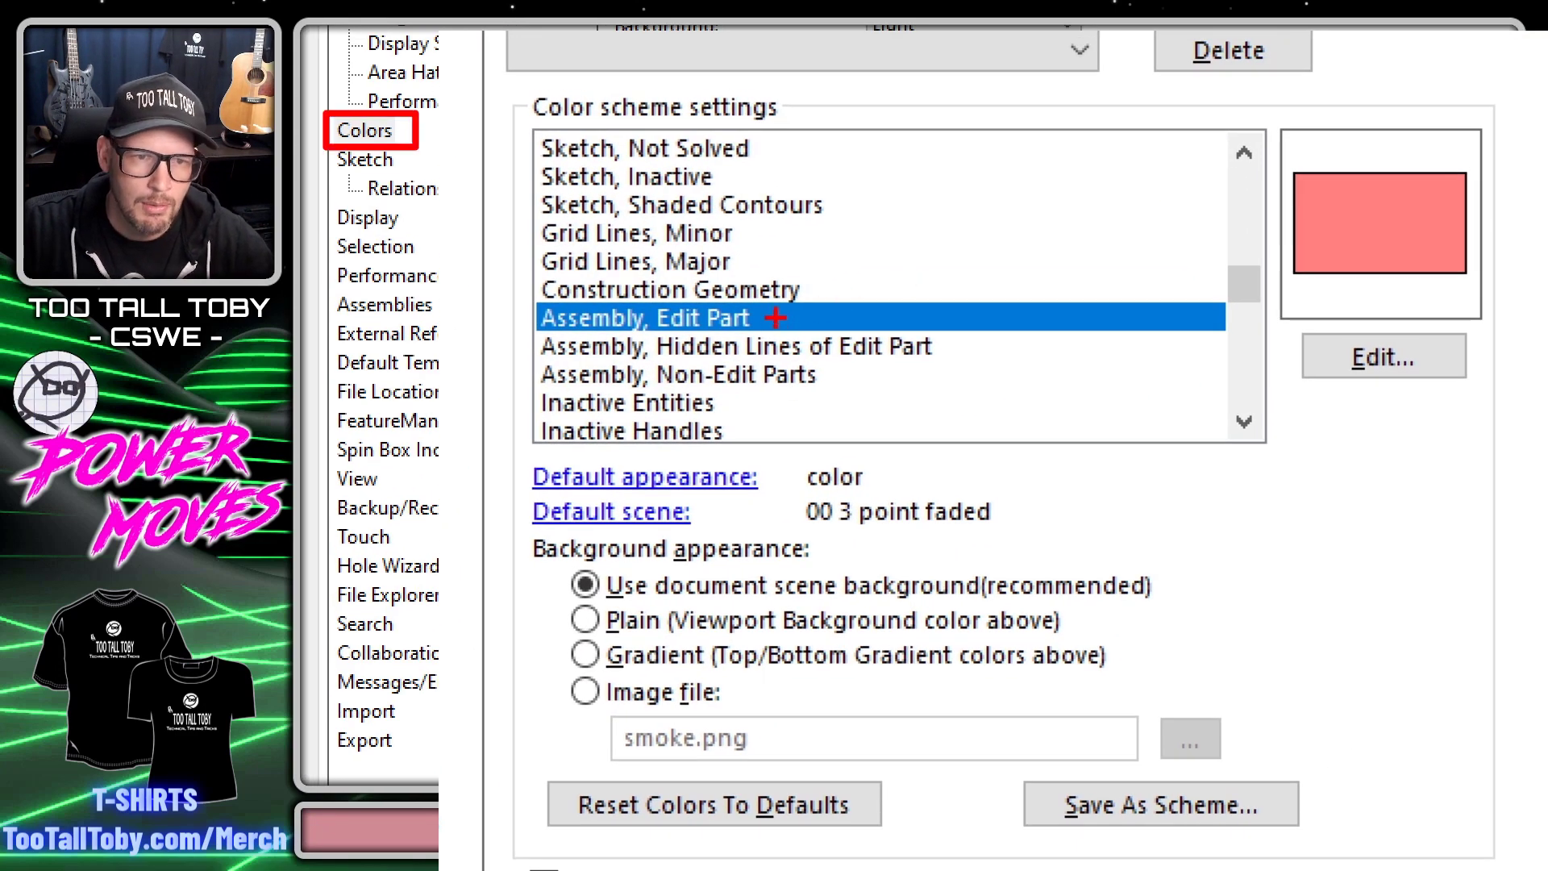
pyautogui.moveTo(773, 318); pyautogui.dragTo(1244, 301)
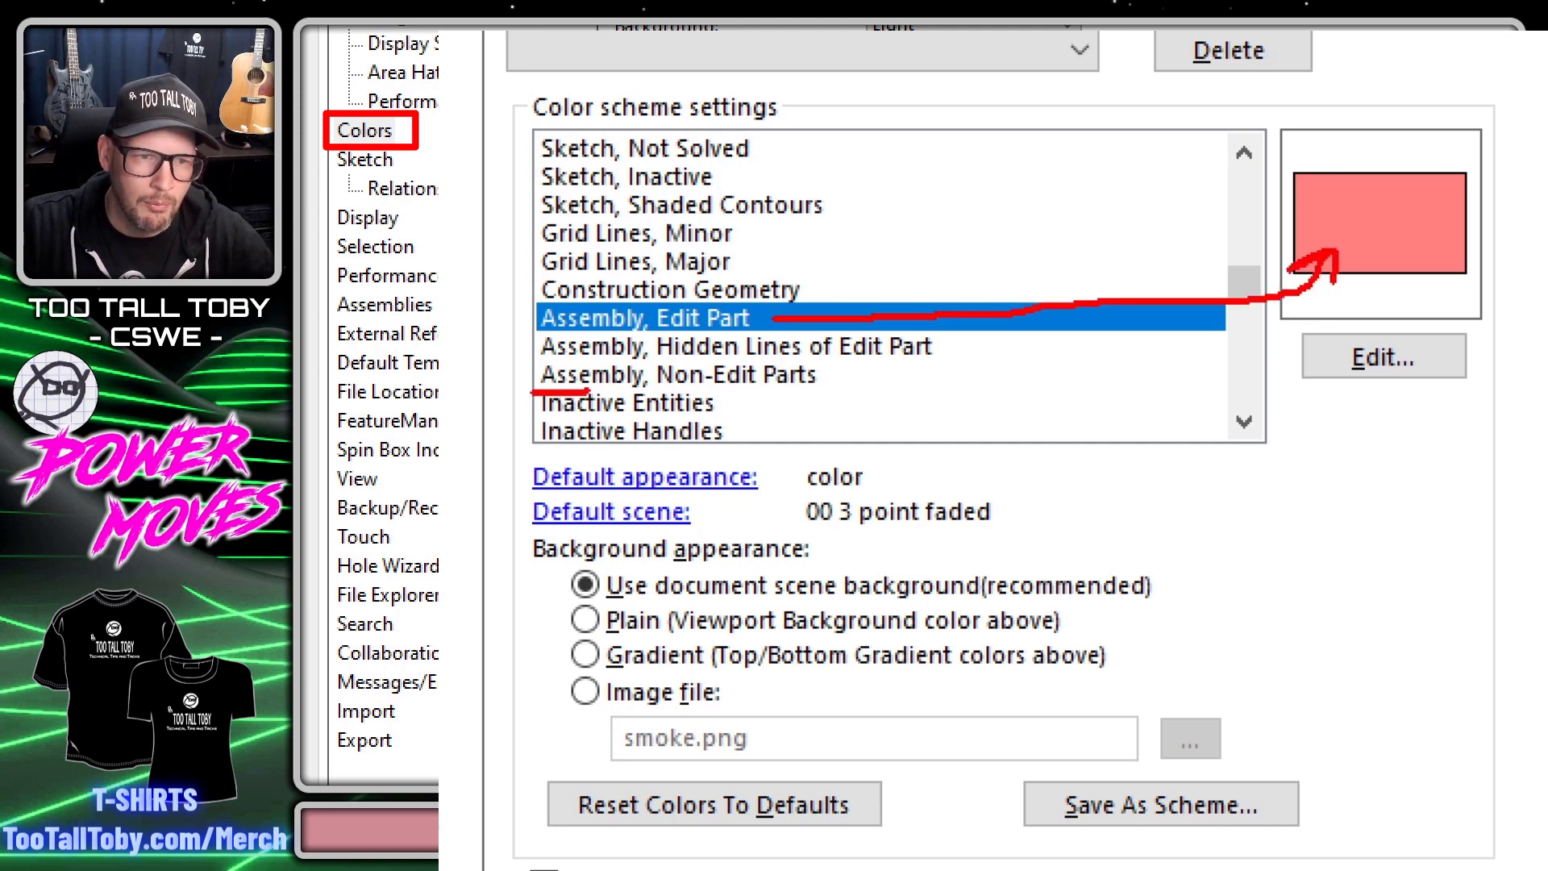
pyautogui.moveTo(589, 392); pyautogui.dragTo(866, 395)
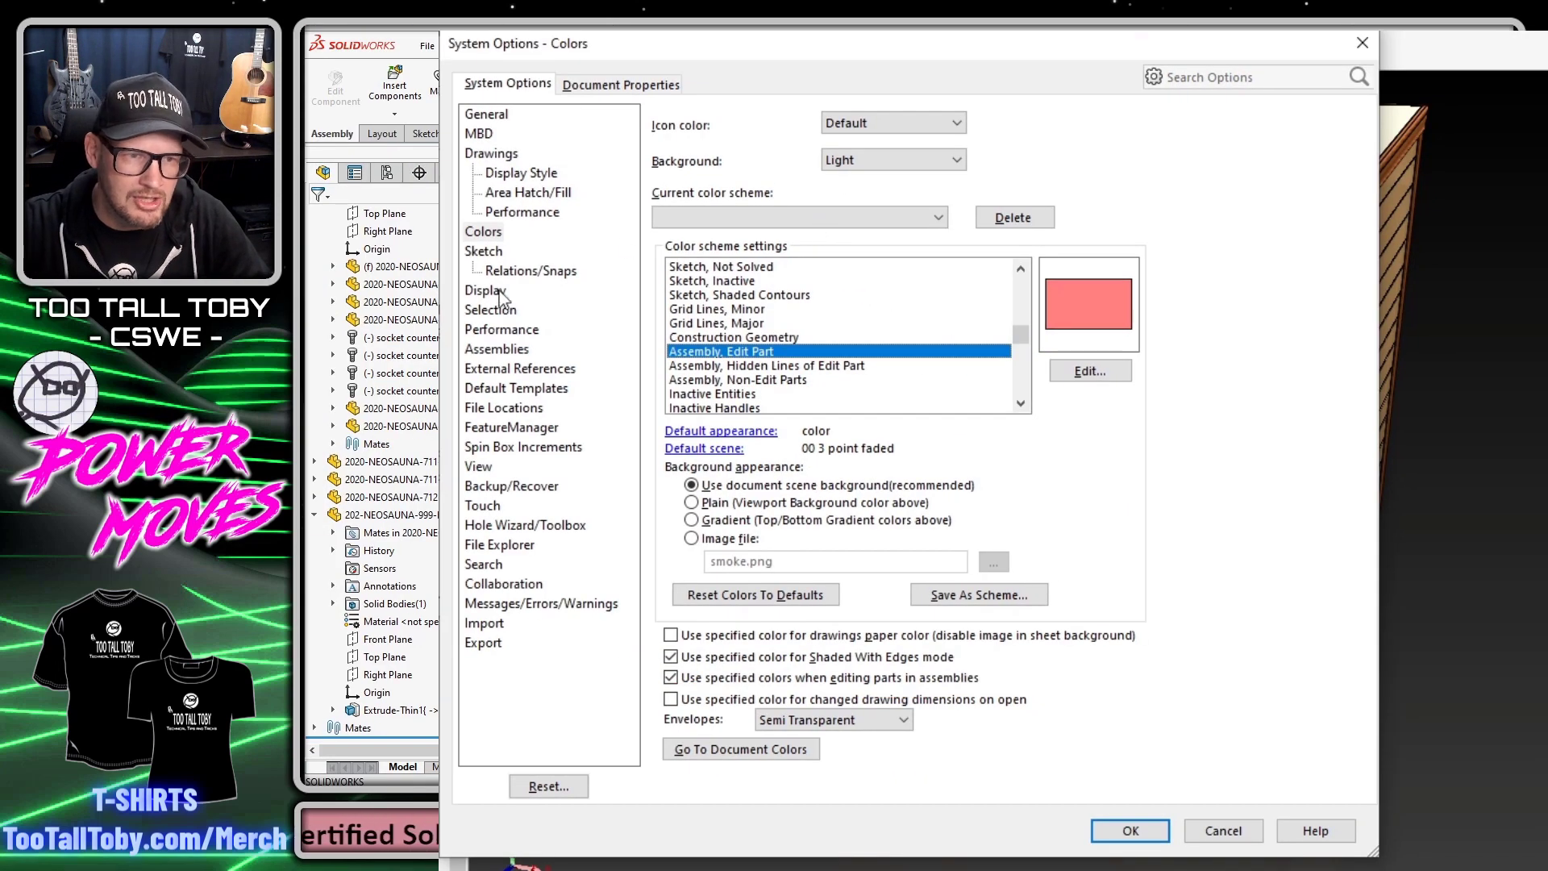
# Show the Display options and confirm in-context edit assembly transparency is Opaque assembly.
pyautogui.click(491, 291)
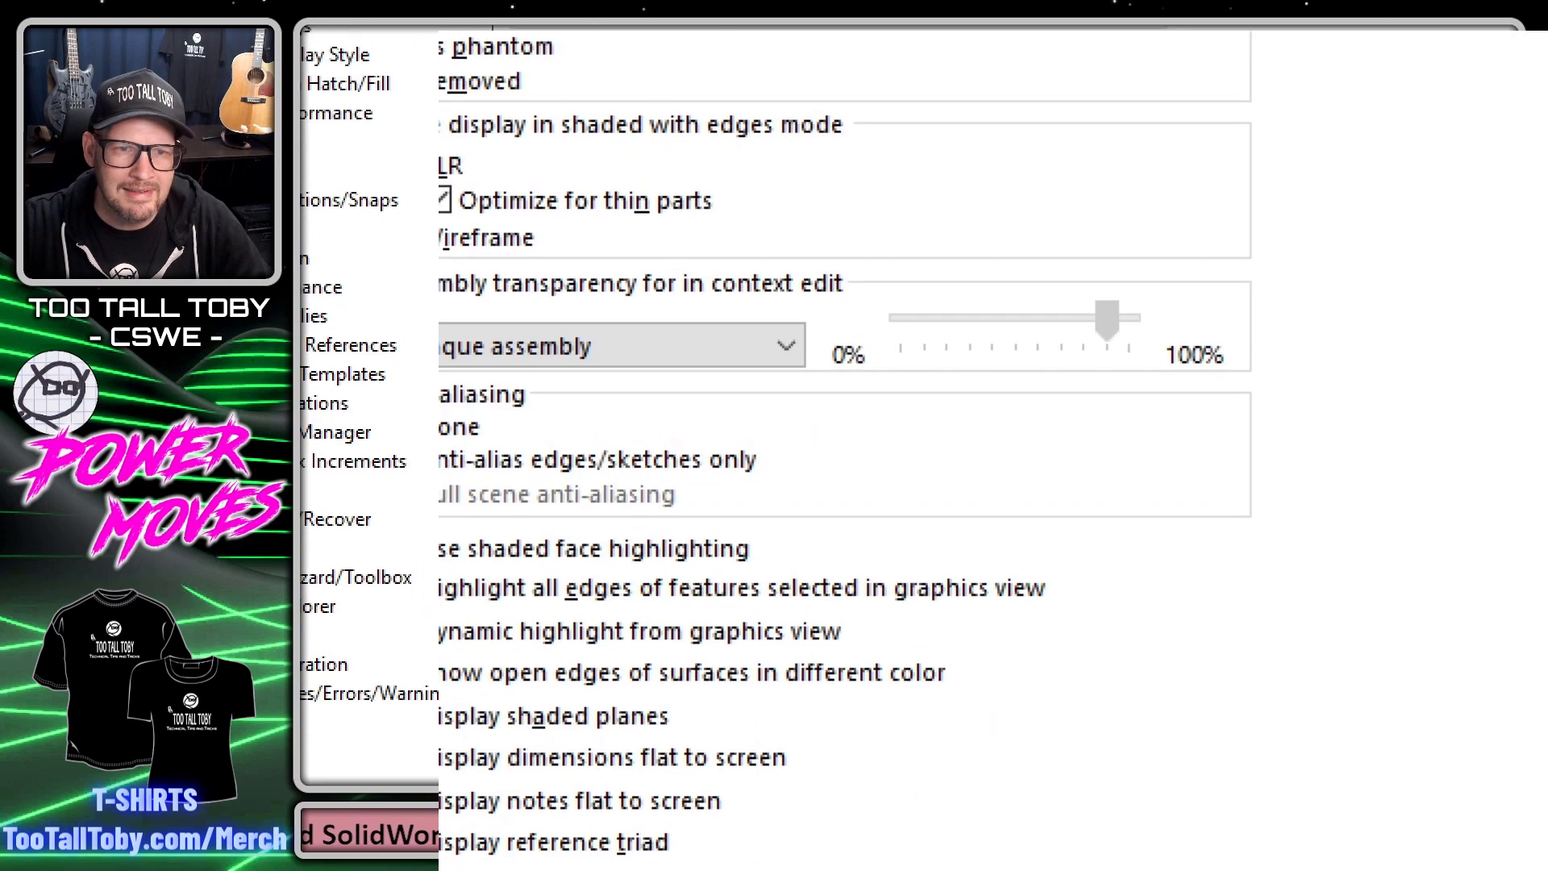
pyautogui.moveTo(314, 407)
pyautogui.mouseDown()
pyautogui.moveTo(791, 408)
pyautogui.moveTo(807, 300)
pyautogui.moveTo(311, 295)
pyautogui.mouseUp()
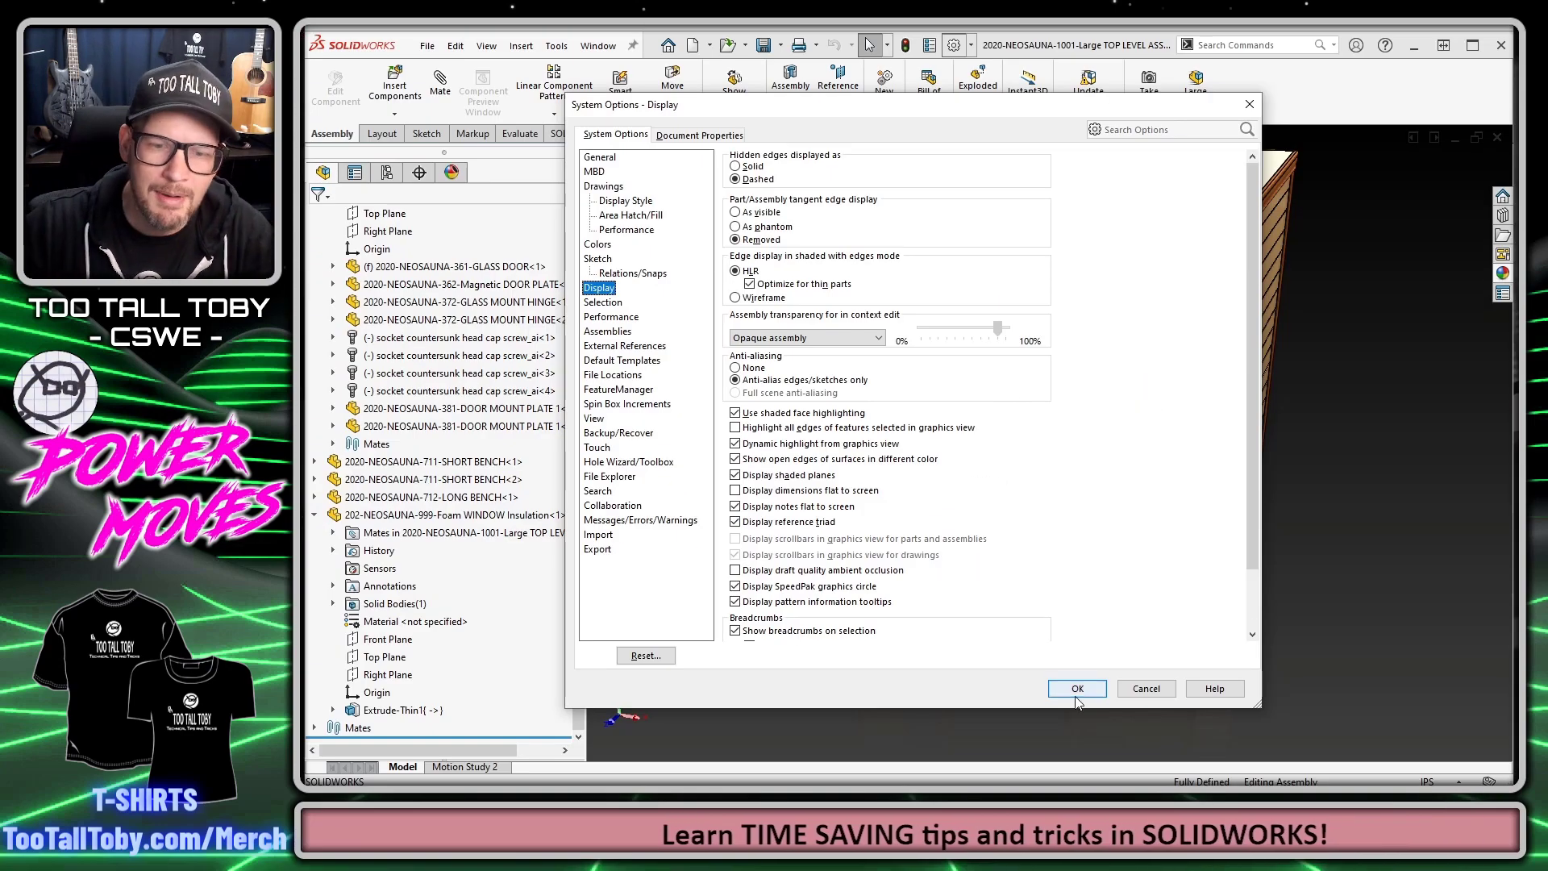
# Accept the System Options to return to the full-colour sauna assembly.
pyautogui.click(1085, 687)
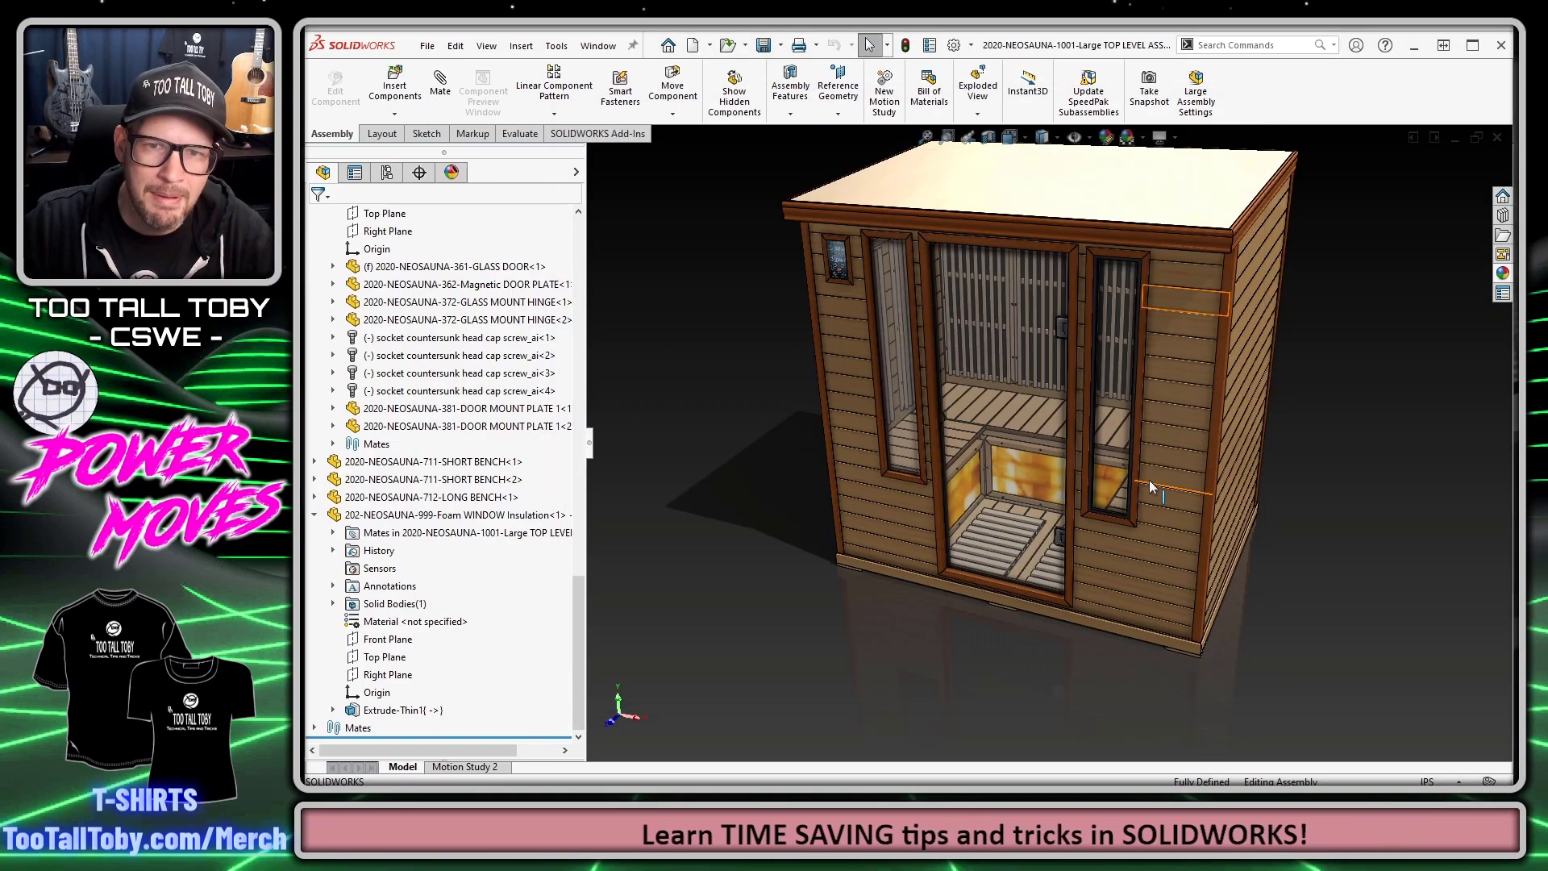